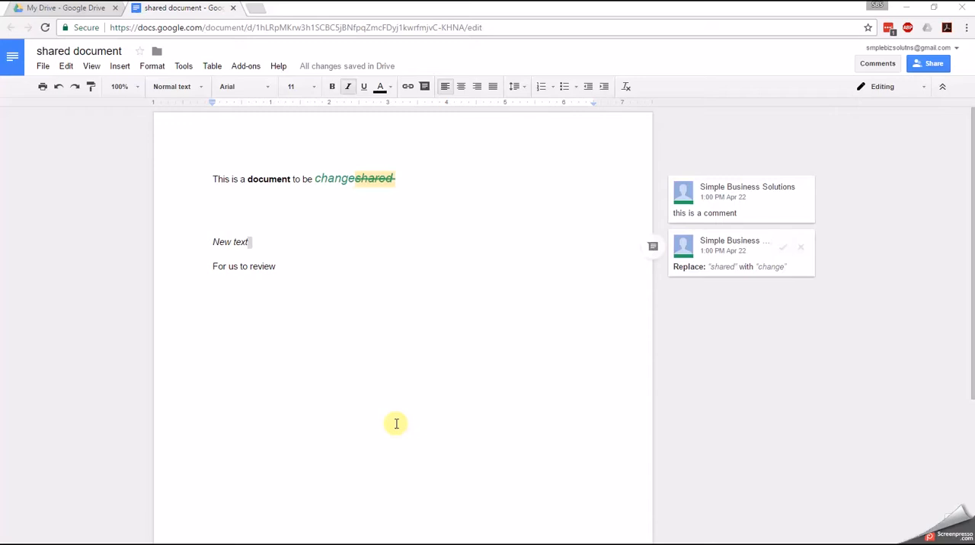
- Paste "New text" without italic or bold formatting on the blank line directly below the document's first sentence
left_click(263, 243)
key("Down")
key("Down")
key("Down")
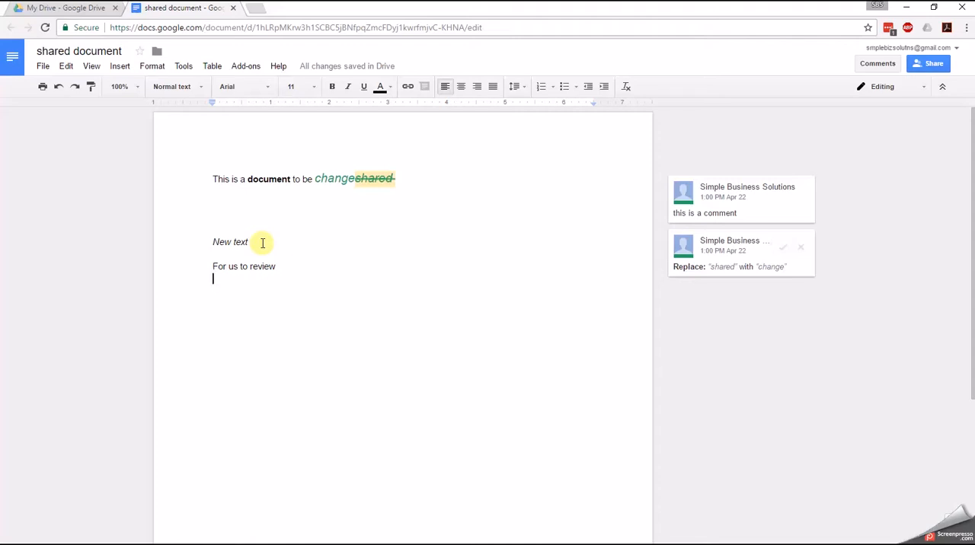
key("Up")
key("Up")
key("Up")
key("Down")
key("Down")
key("Up")
key("Up")
key("Up")
key("Up")
key("ctrl+b")
key("ctrl+i")
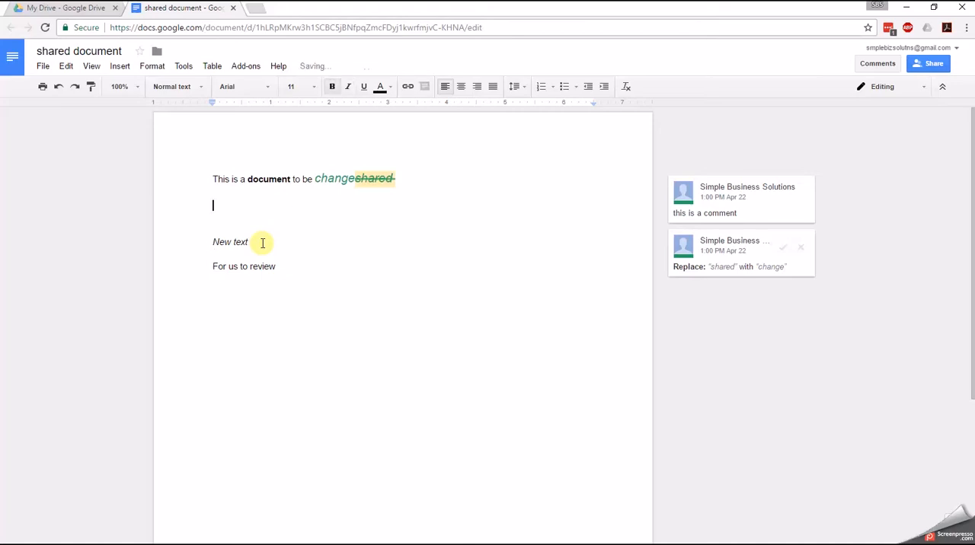
type("New text")
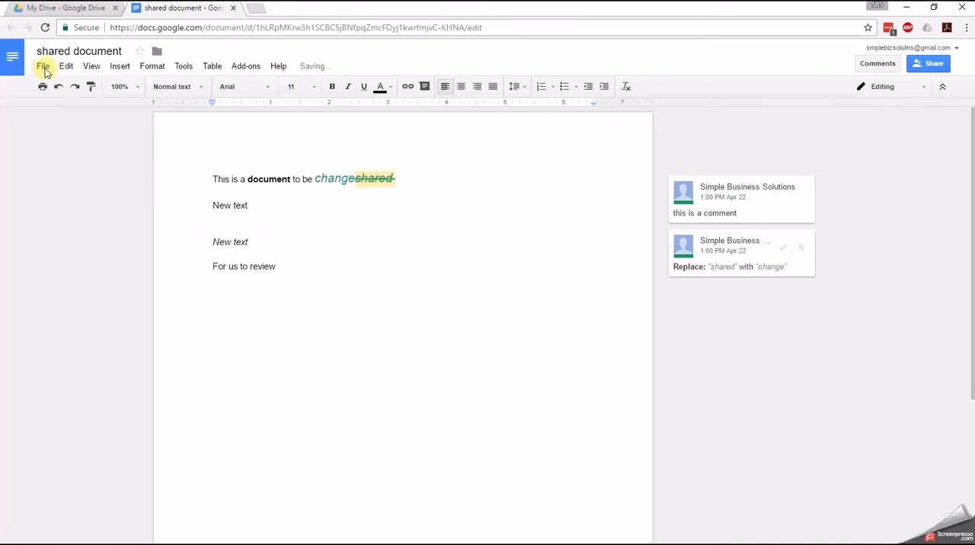
- Delete the italic "New text" and "For us to review" lines along with the blank lines around them
left_click_drag(220, 222, 402, 329)
key("Delete")
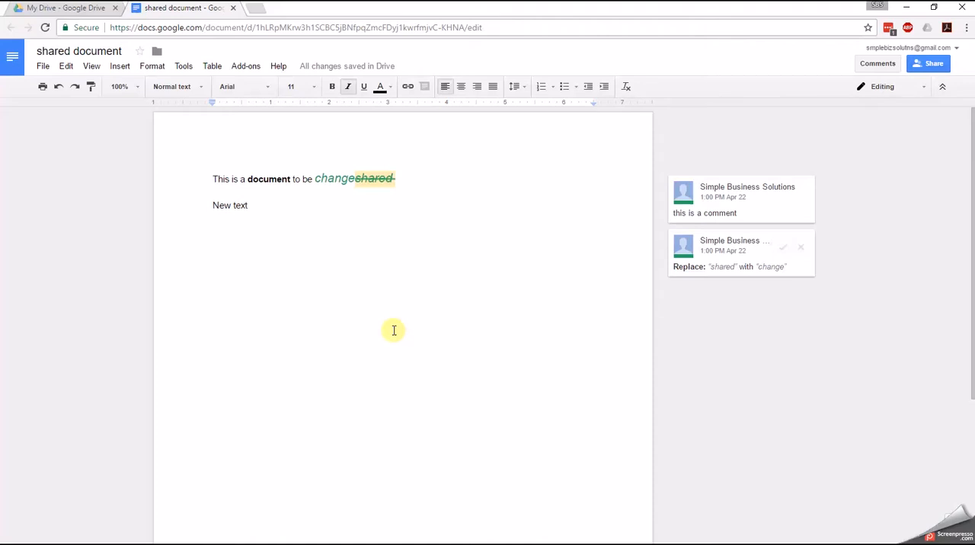
- Open the revision history, expand the April 25, 1:03 PM entry, and compare its edits with the two 1:01 PM versions
left_click(44, 68)
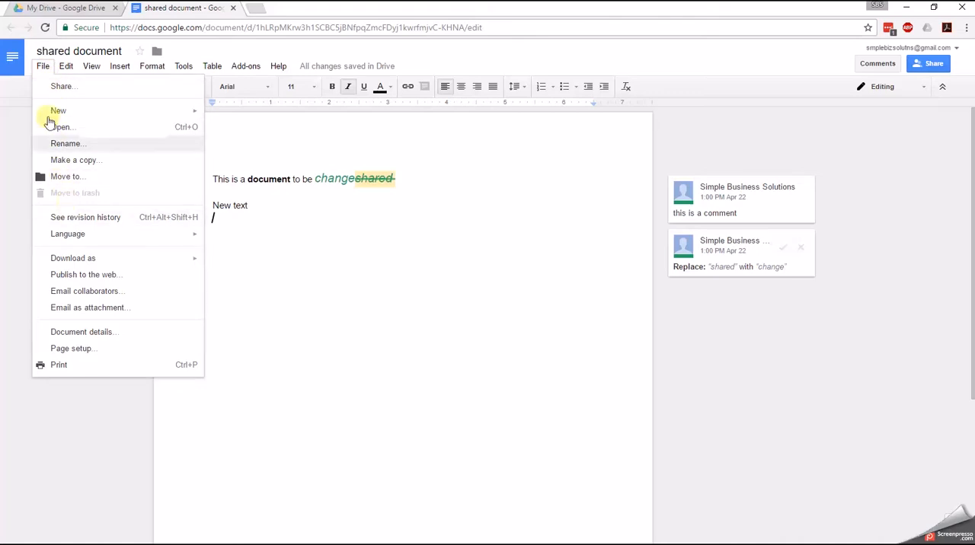
left_click(66, 219)
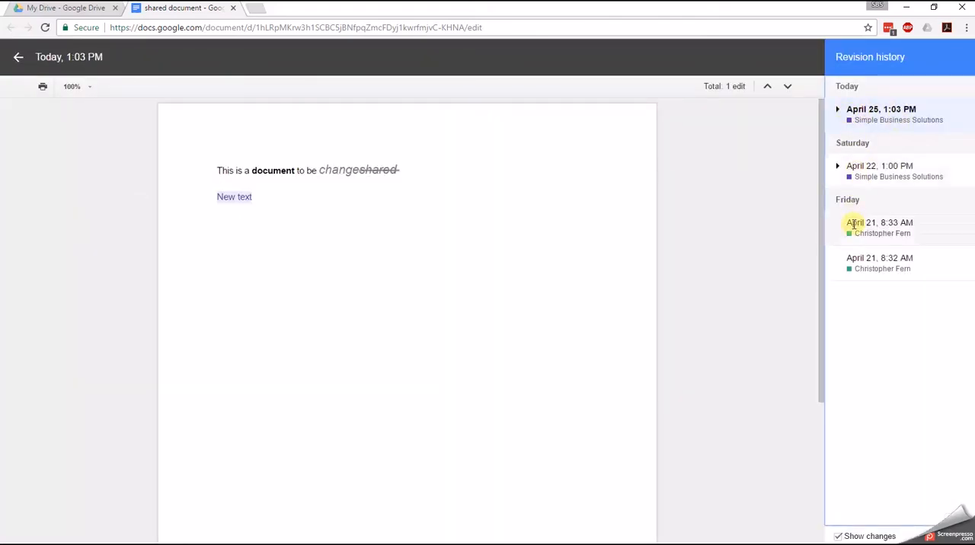
left_click(838, 110)
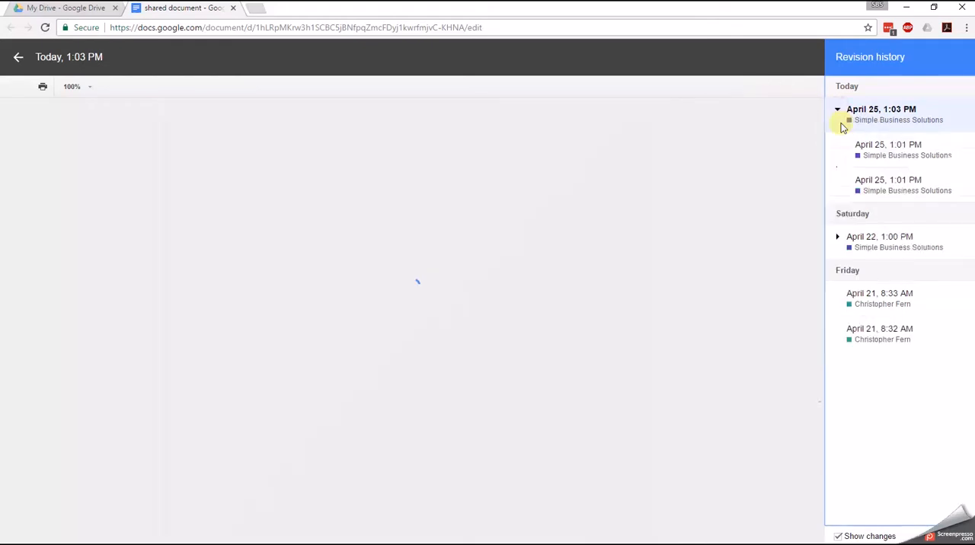
left_click(871, 145)
left_click(893, 181)
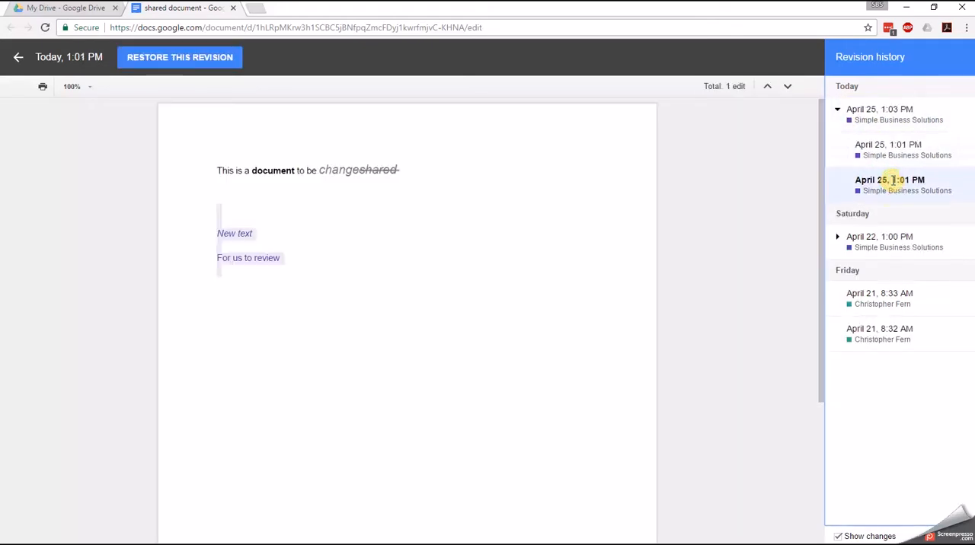
left_click(886, 150)
left_click(861, 118)
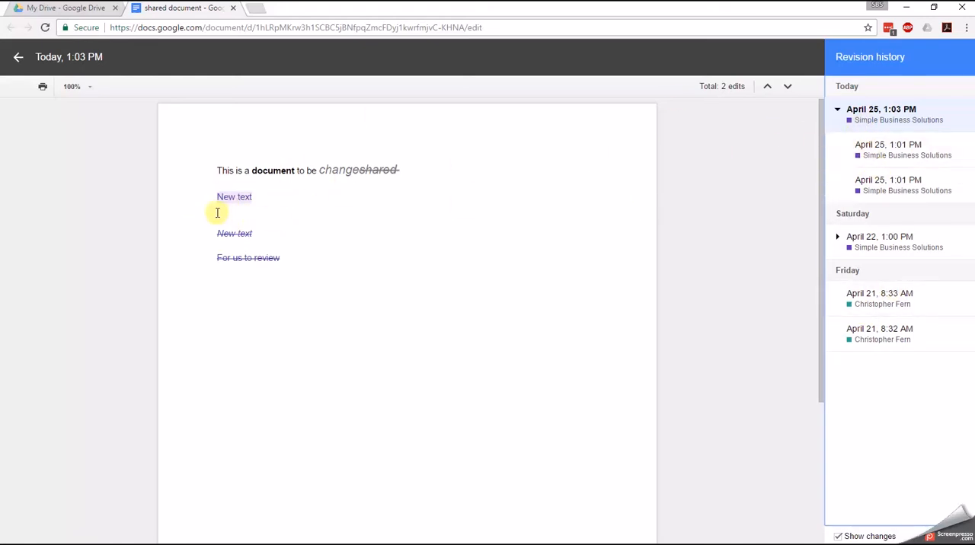
- Review the earlier 1:01 PM version and the April 21 revisions, and return to the document without restoring any of them
left_click(908, 186)
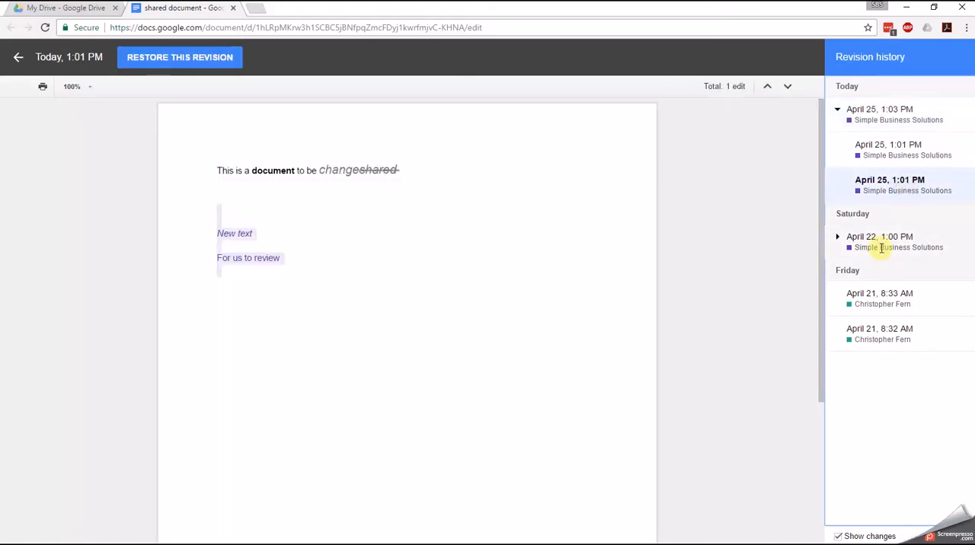
left_click(869, 313)
left_click(852, 321)
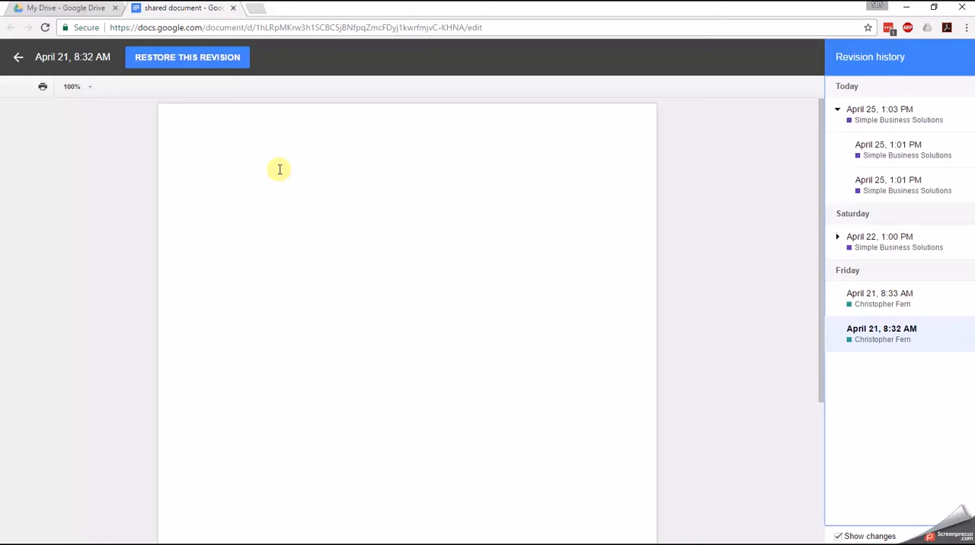
left_click(18, 60)
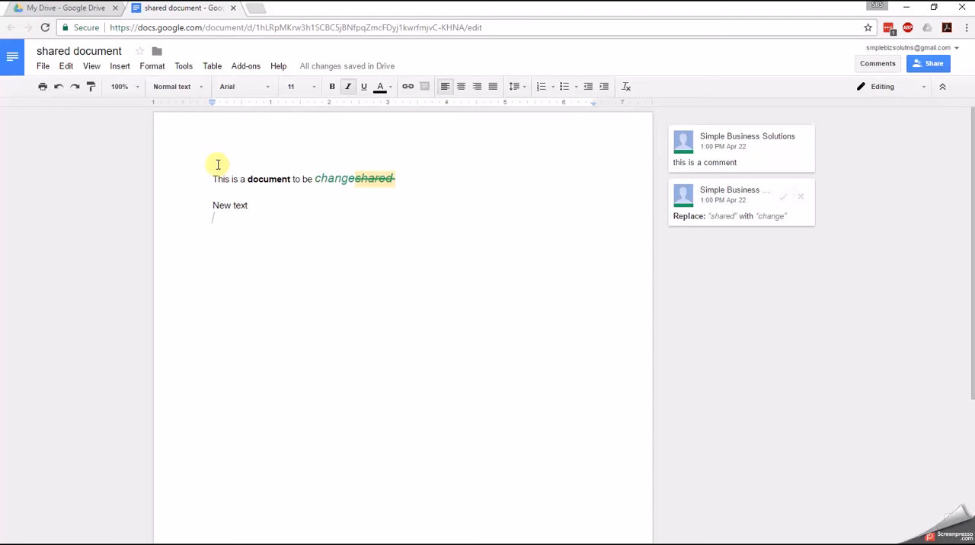
- Try Heading 1, 2 and 3 on the "New text" line, finishing with Heading 1 applied
left_click(260, 218)
key("Up")
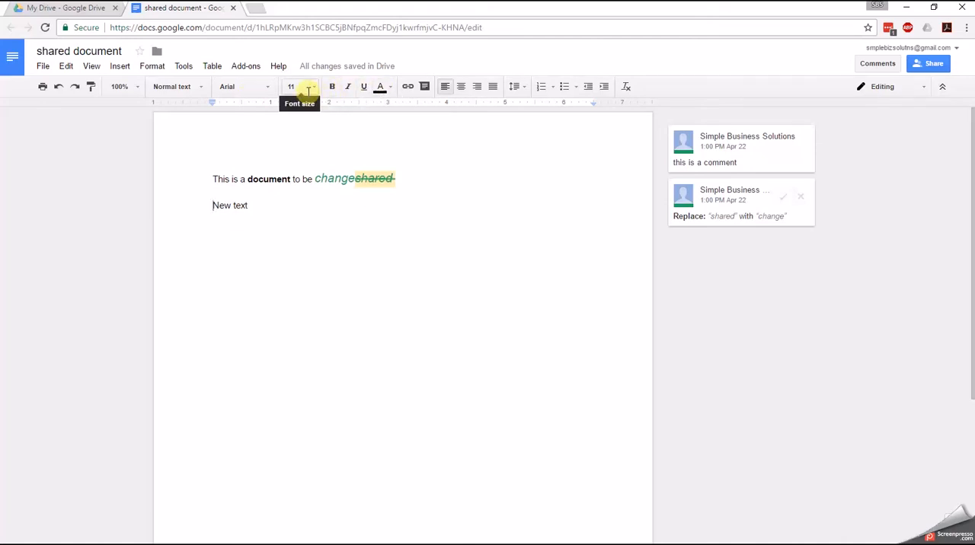
left_click_drag(252, 204, 209, 207)
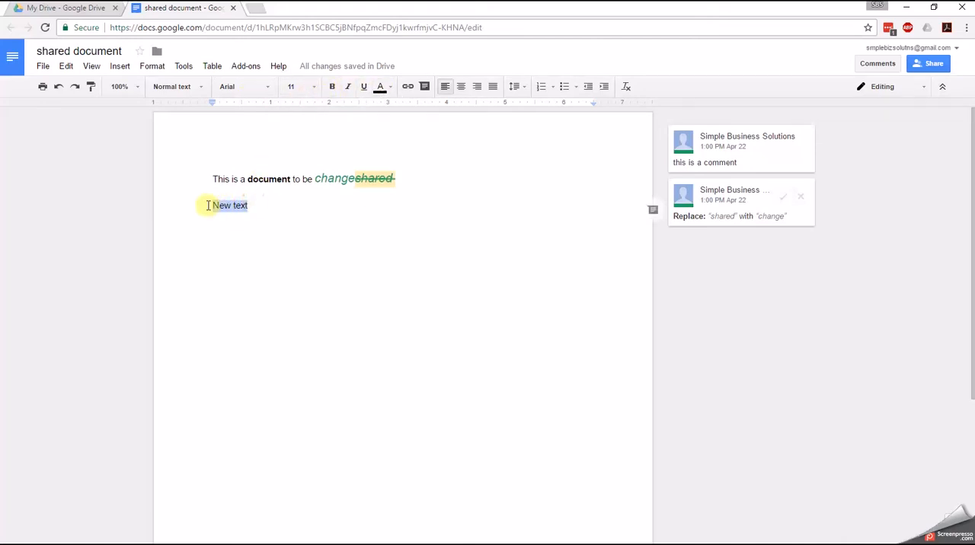
left_click(174, 86)
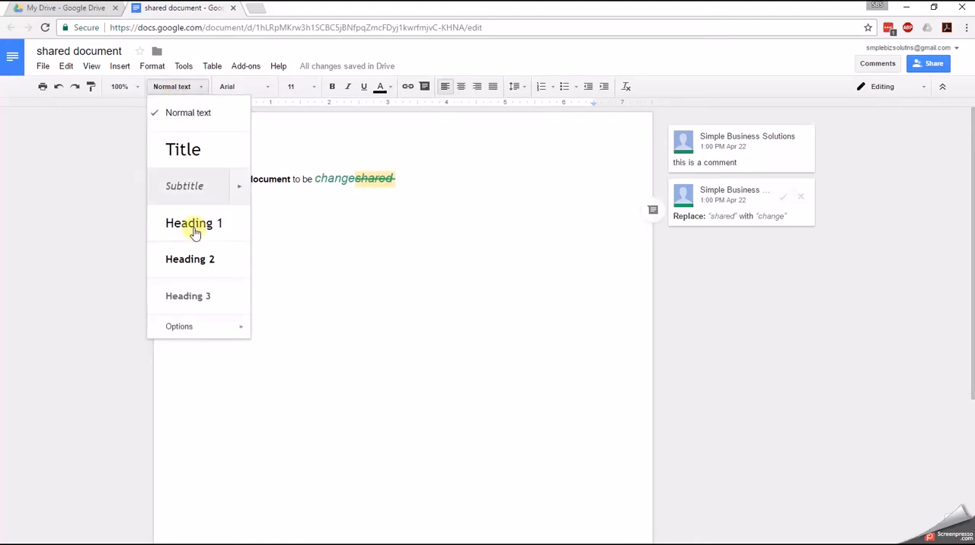
left_click(271, 215)
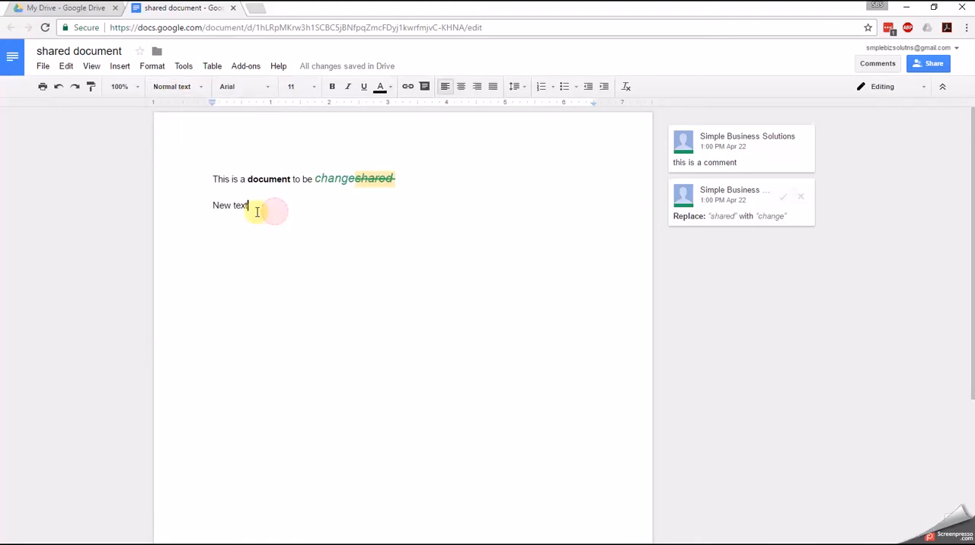
left_click(189, 216)
left_click_drag(273, 210, 192, 207)
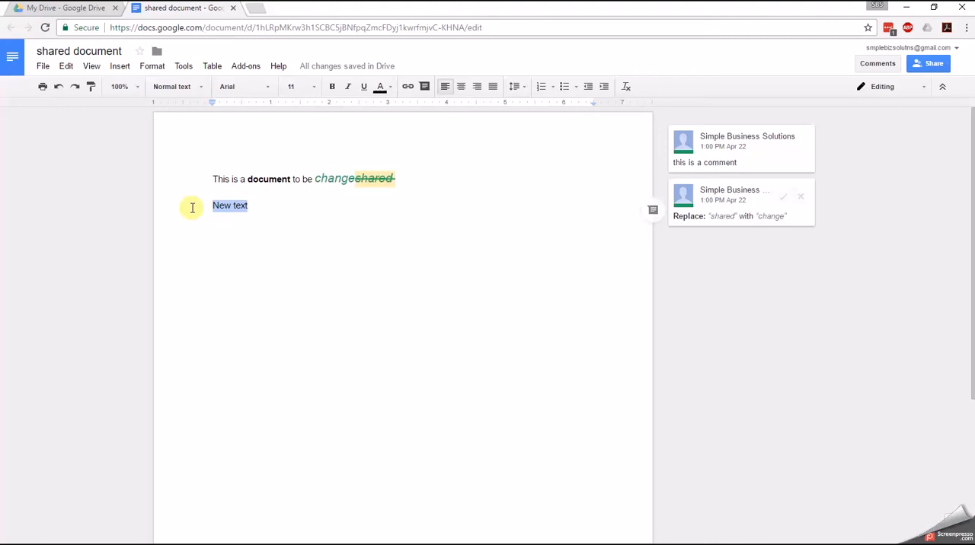
key("ctrl+alt+1")
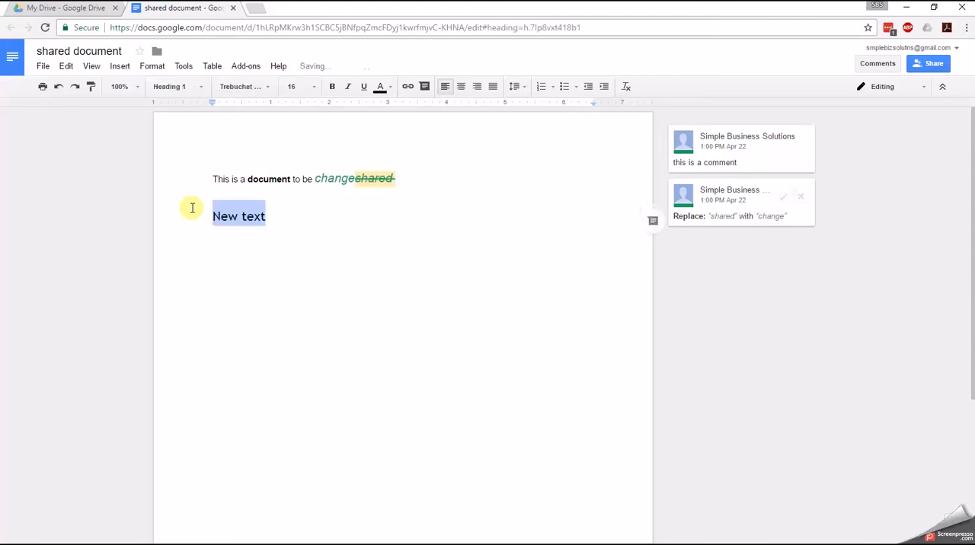
key("ctrl+alt+2")
key("ctrl+alt+3")
key("ctrl+alt+1")
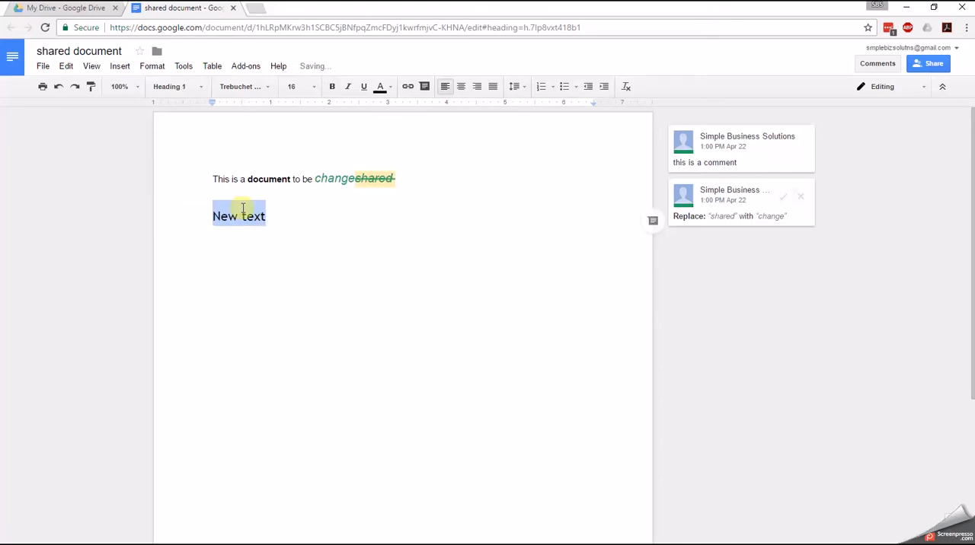
- Add four lines of filler body text below the "New text" heading: "Fasdfasdmsdf", "Asksfjasdf", "Mfasd;'fl" and "Asdf"
key("End")
key("Return")
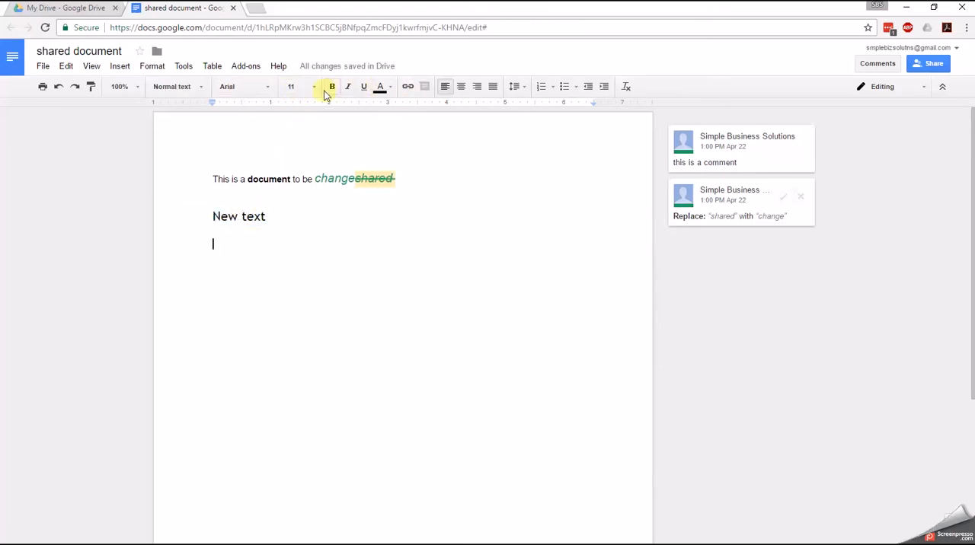
left_click(289, 212)
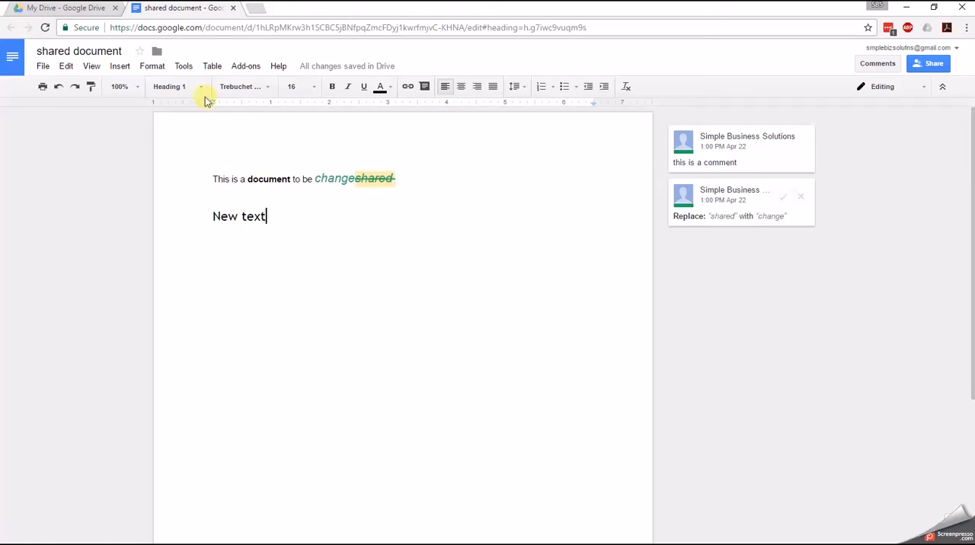
key("Return")
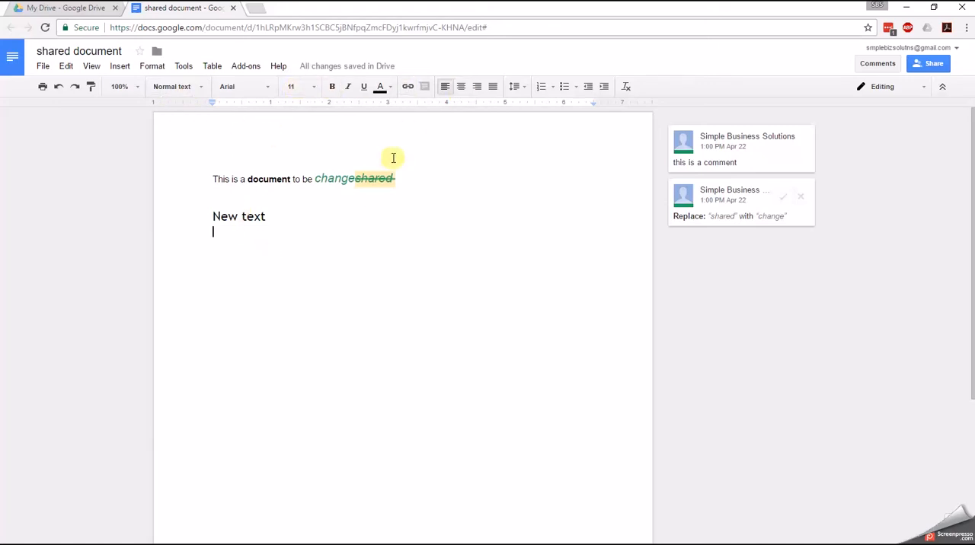
type("fasdfasdmsdf")
key("Return")
type("asksfjasdf")
key("Return")
type("mfasd;'fl")
key("Return")
type("asdf")
- Leave blank lines after the filler text, add a line reading "heading", and style it as Heading 1
key("Return")
key("Return")
key("Return")
type("heading")
key("ctrl+alt+2")
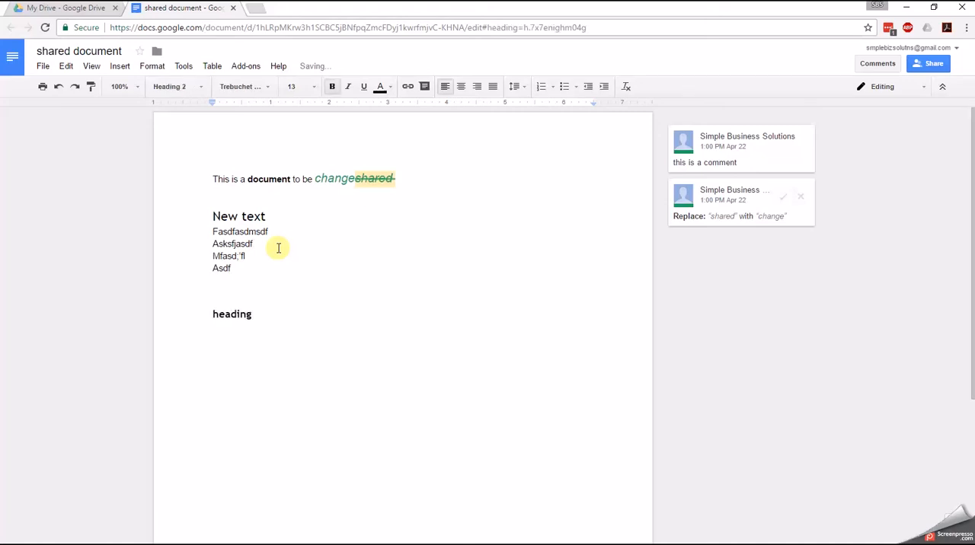
key("ctrl+alt+1")
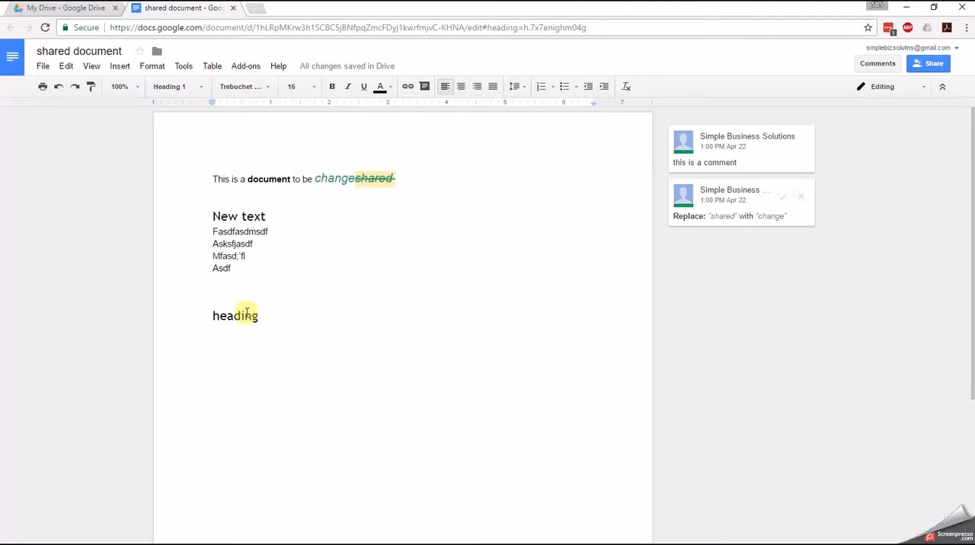
- Select all text that matches the formatting of the "heading" line, and clear the selection
right_click(247, 313)
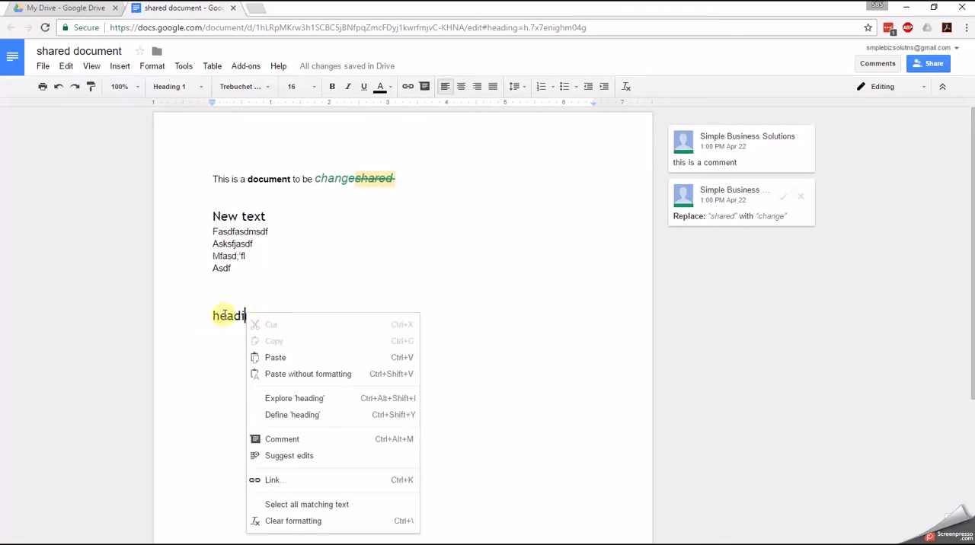
left_click(300, 508)
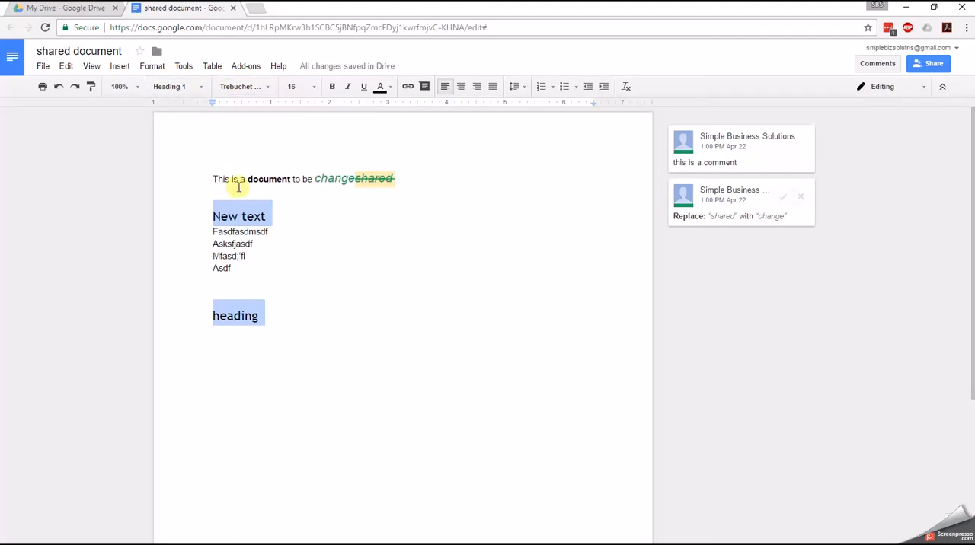
left_click(245, 316)
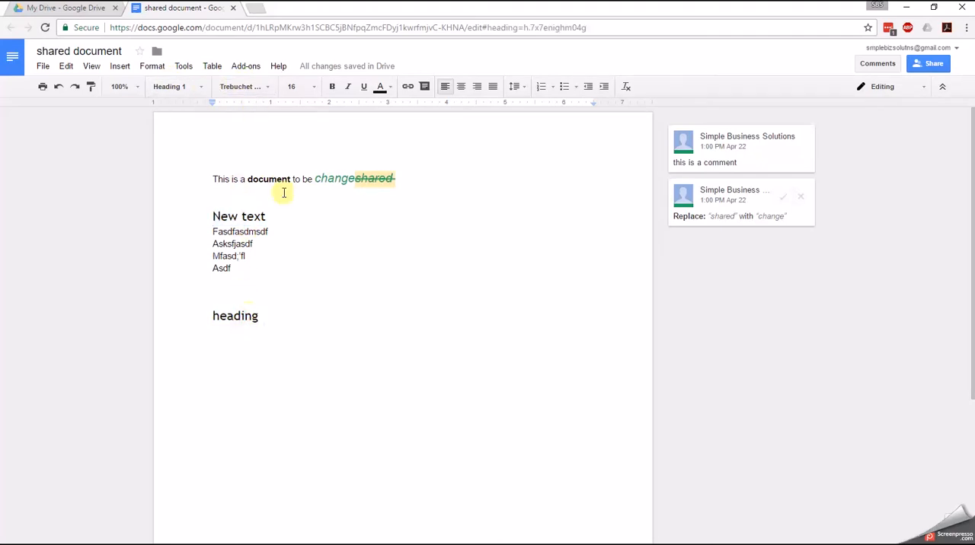
- Italicize the word "heading" and update the Heading 1 style throughout the document to match it
double_click(228, 316)
key("ctrl+i")
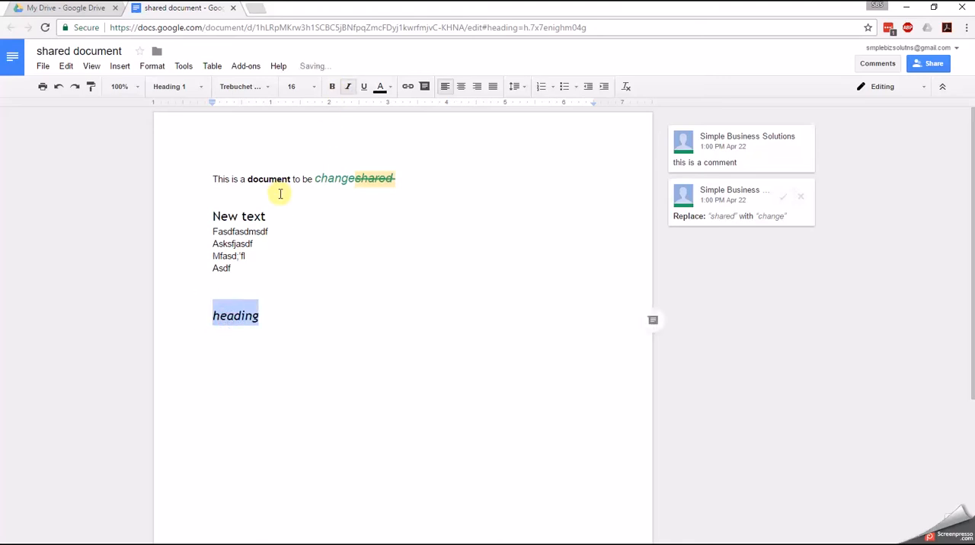
right_click(236, 316)
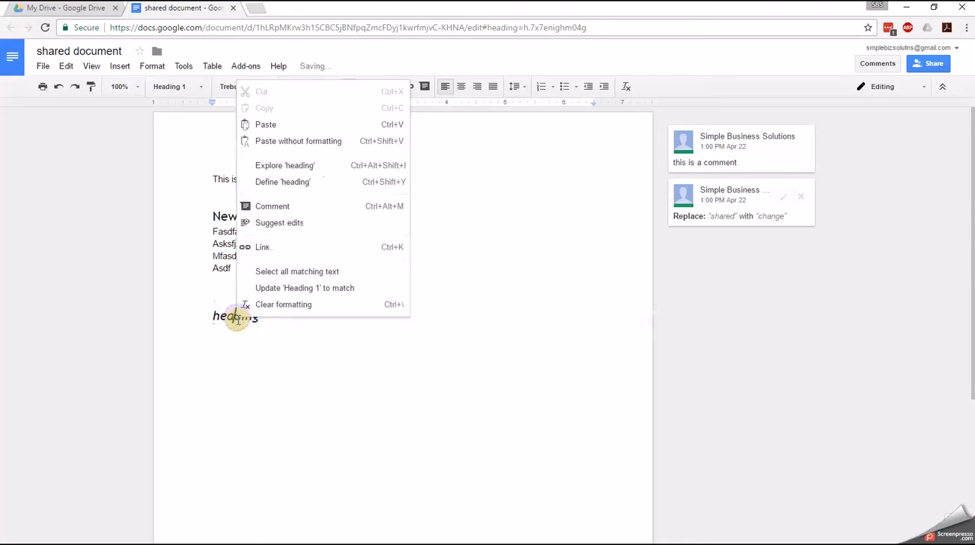
left_click(266, 294)
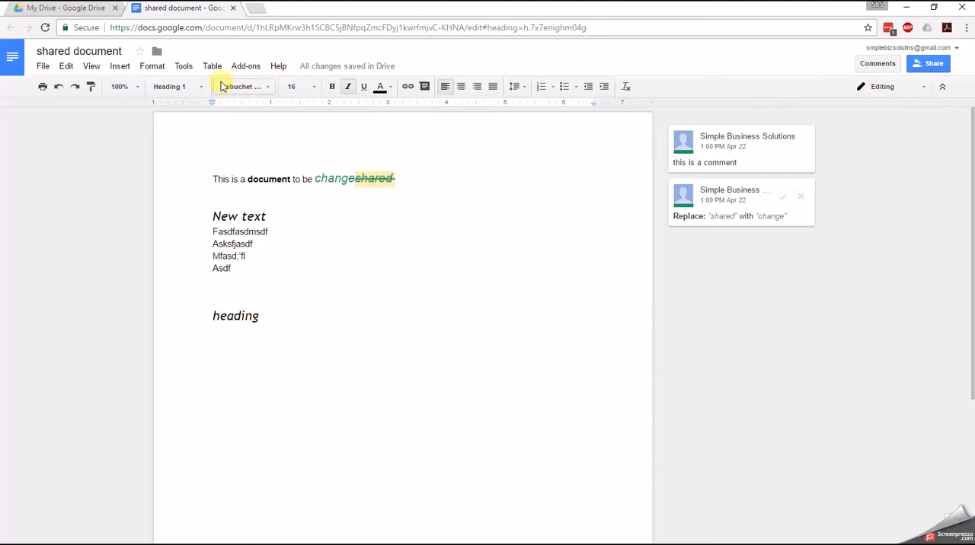
- Add two blank lines above the document's first sentence and place the cursor on the topmost one
left_click(197, 73)
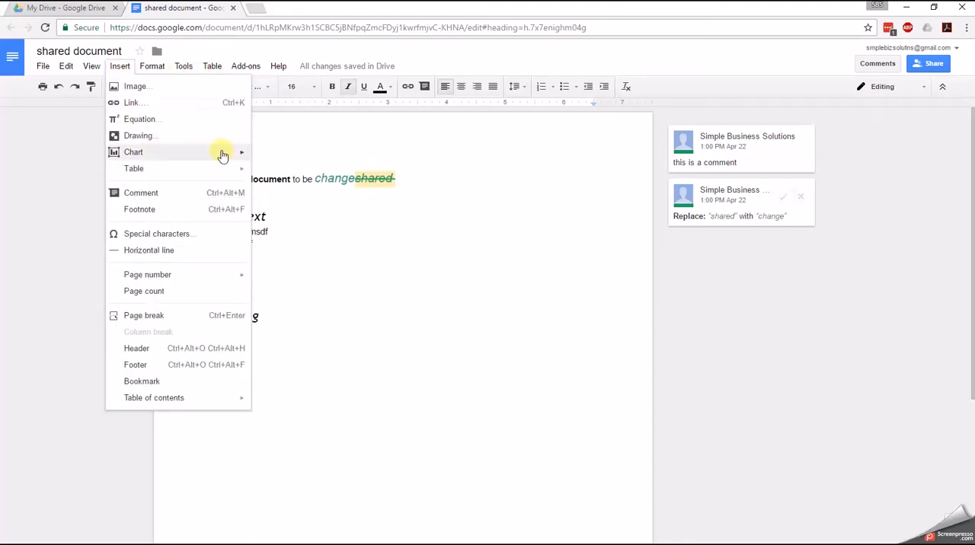
left_click(276, 159)
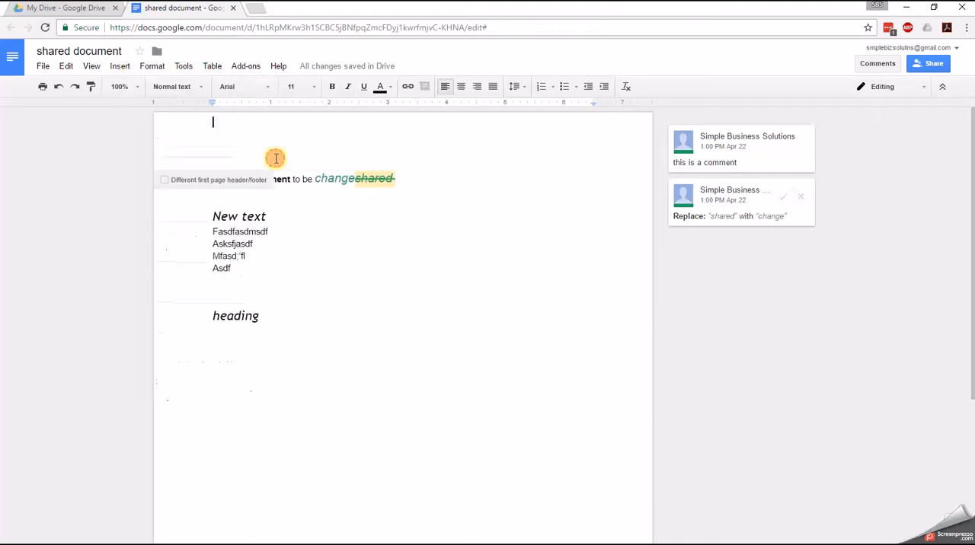
left_click(266, 204)
key("ctrl+Home")
key("Return")
key("Return")
key("Up")
key("Up")
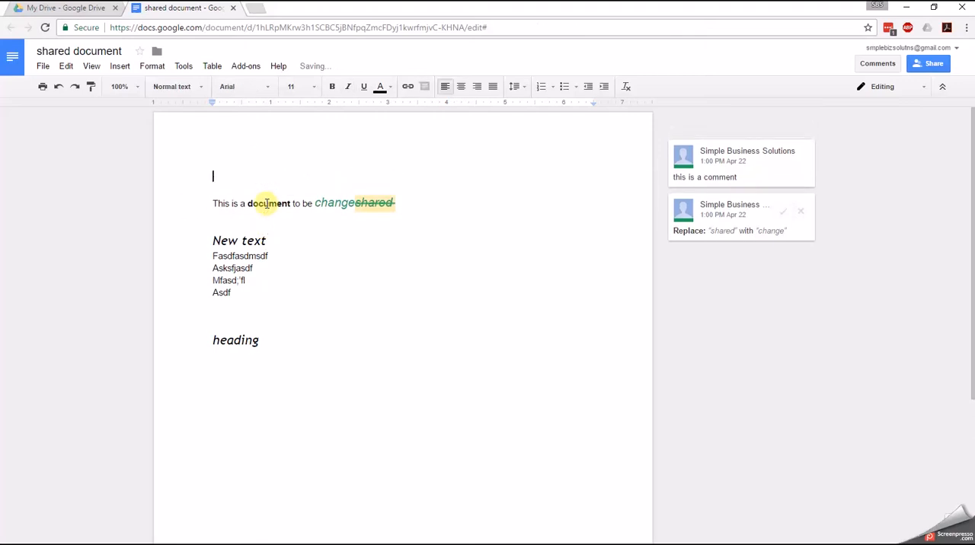
- Insert a table of contents with page numbers at the start of the document
left_click(120, 66)
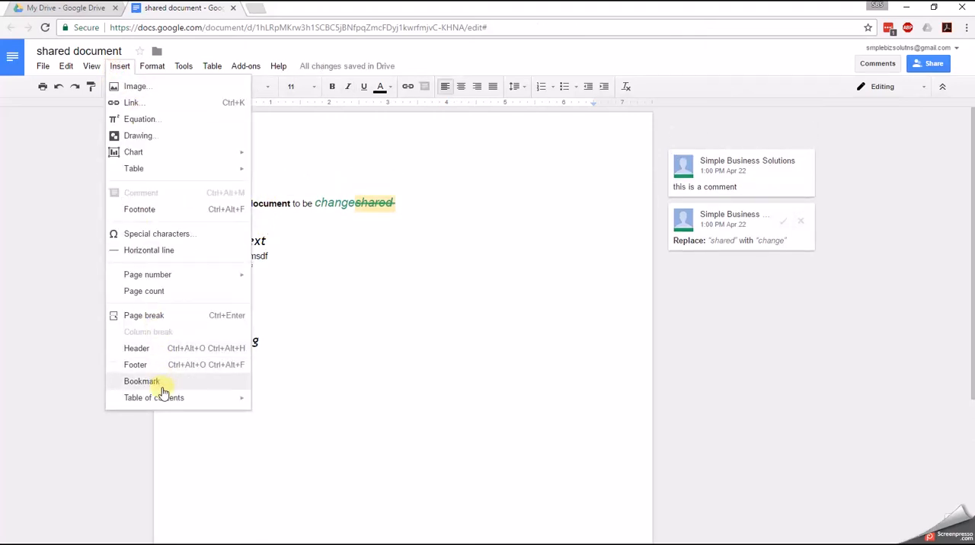
mouse_move(176, 402)
left_click(271, 419)
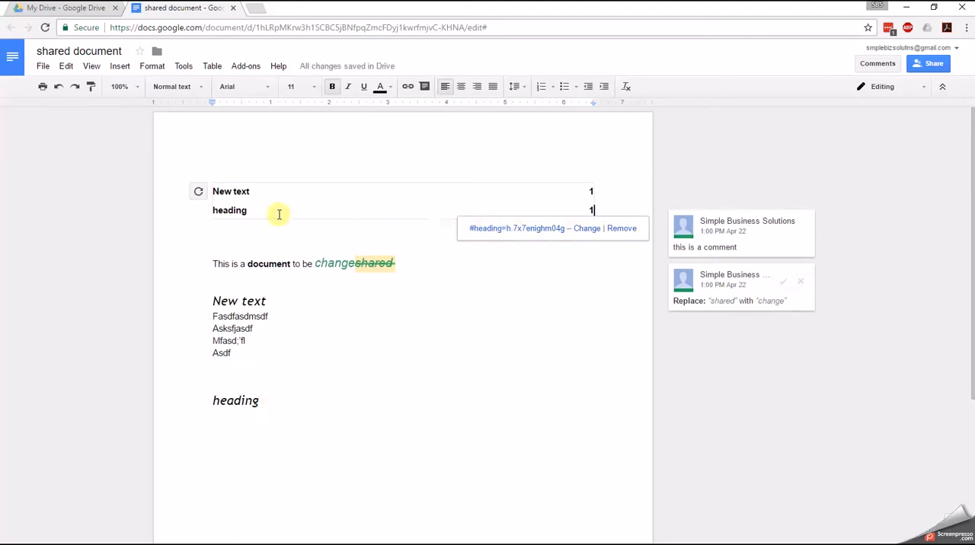
- Add the line "fdjksjasdklfa" below the last heading of the document and format it as Heading 2
left_click(253, 303)
left_click(256, 402)
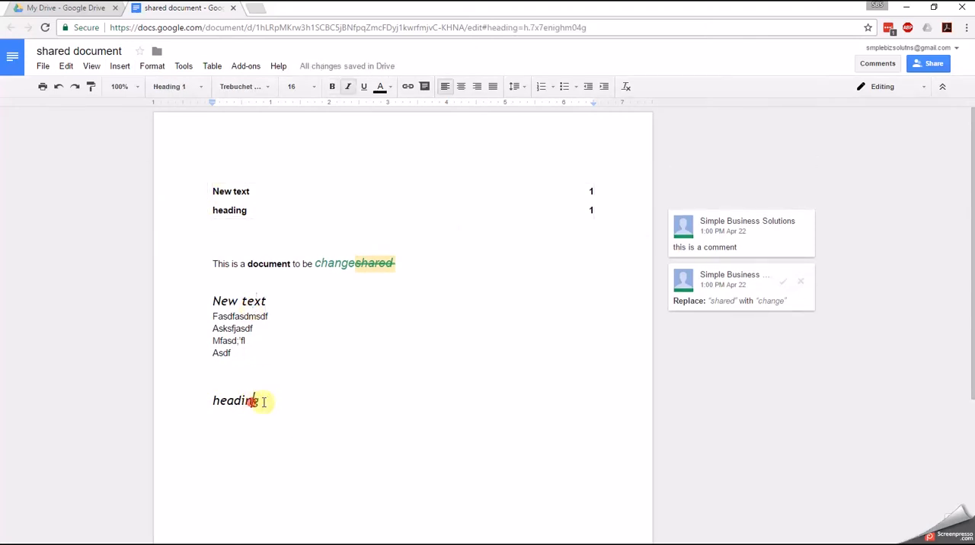
key("Return")
type("fdjksjasdklfa")
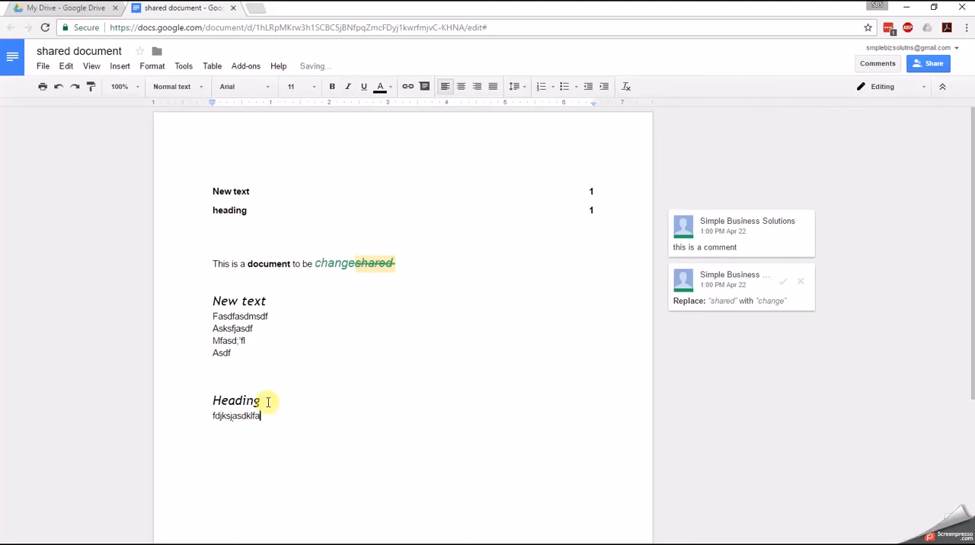
key("ctrl+alt+2")
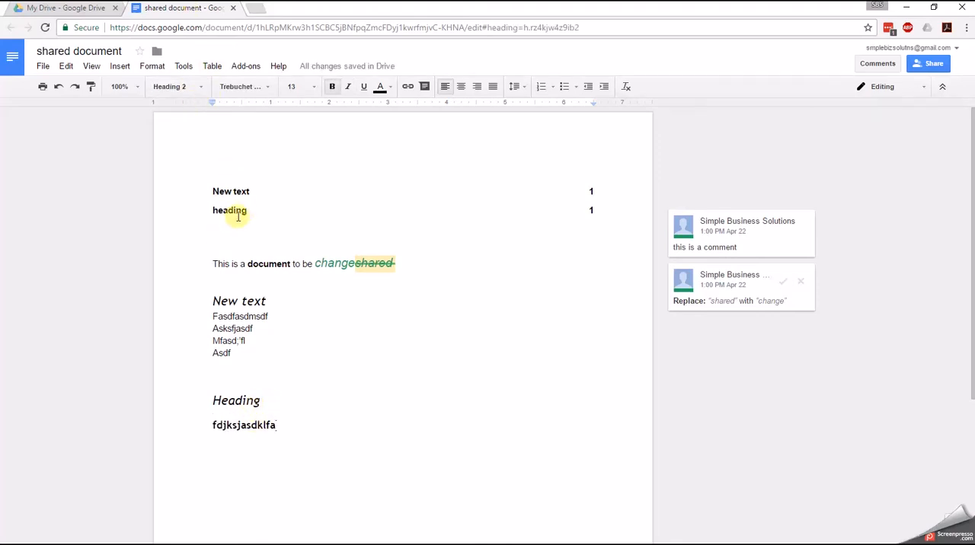
- Update the table of contents so it includes the new Heading 2 line
left_click(444, 208)
left_click(198, 192)
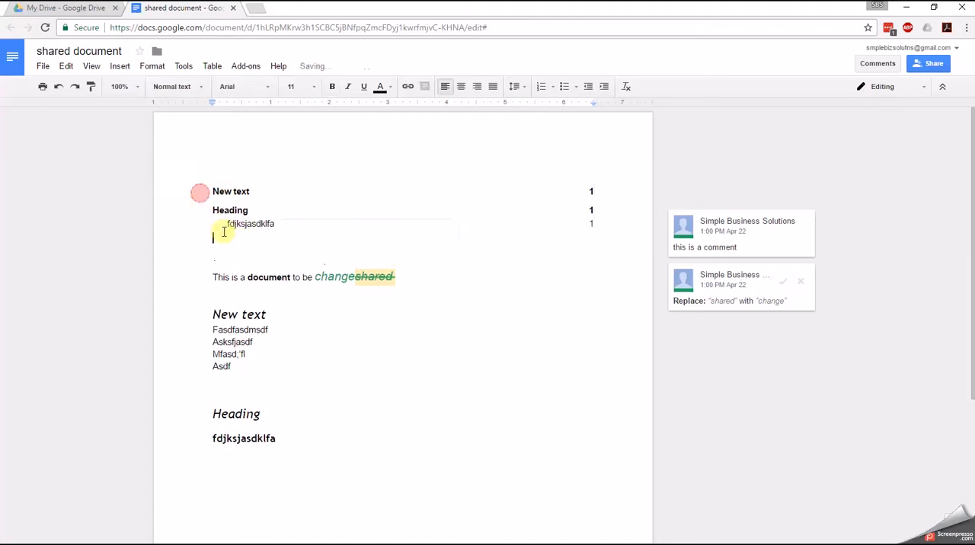
left_click(307, 225)
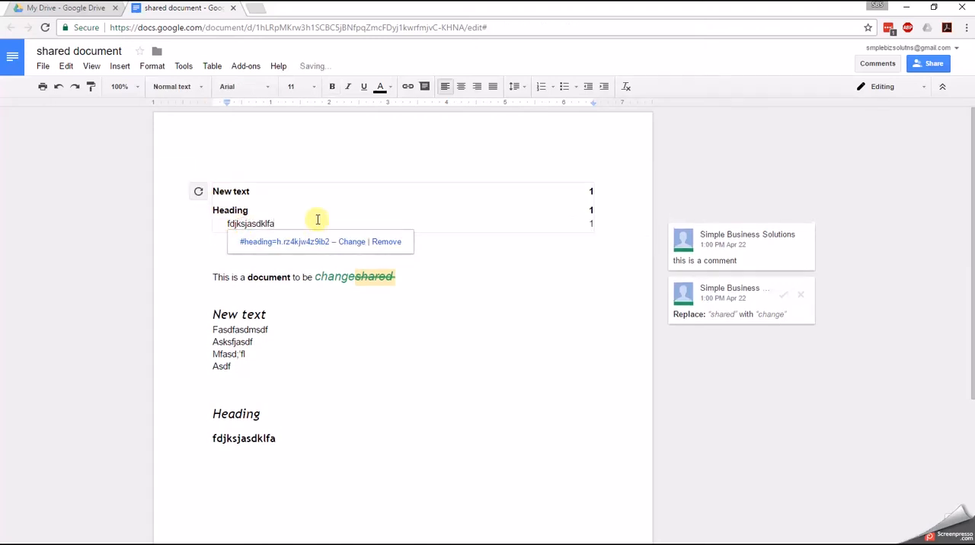
- Show the document outline beside the page
left_click(183, 65)
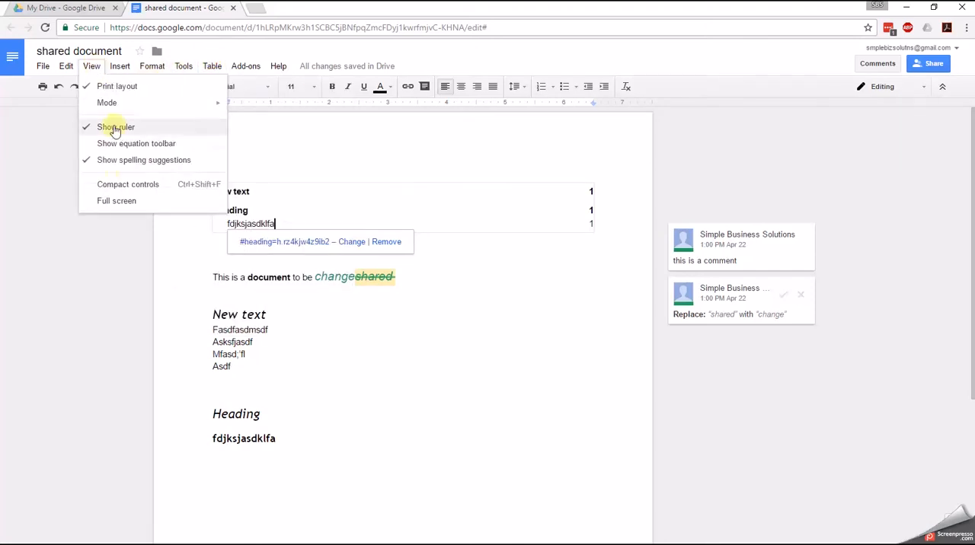
mouse_move(145, 74)
mouse_move(183, 68)
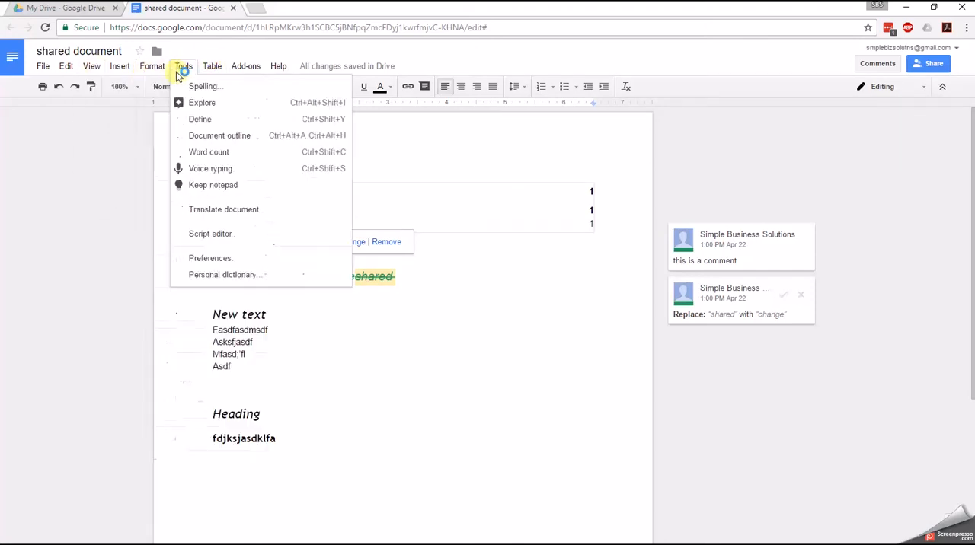
left_click(206, 133)
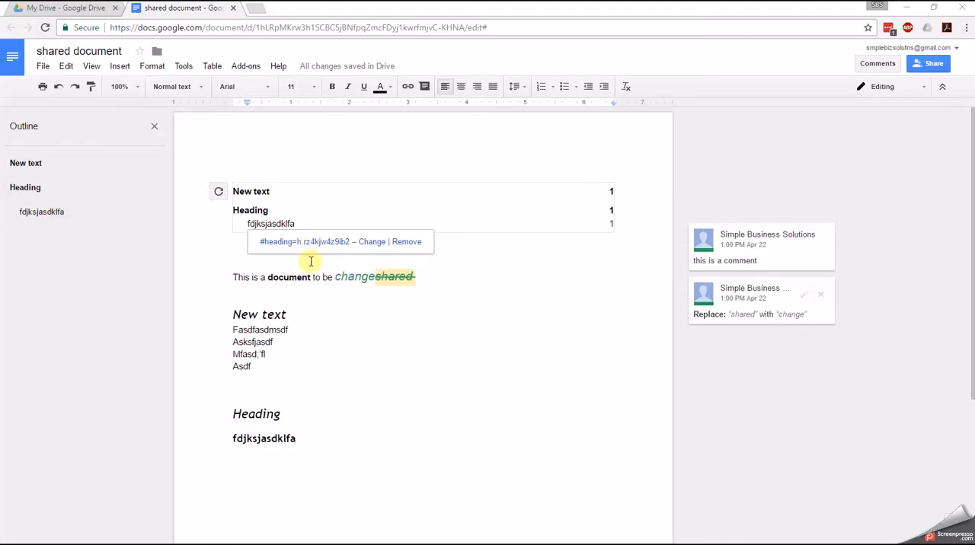
- Switch to the My Drive list in Google Drive and select the Simple Business Solutions folder
key("ctrl+Tab")
left_click(369, 266)
left_click(238, 197)
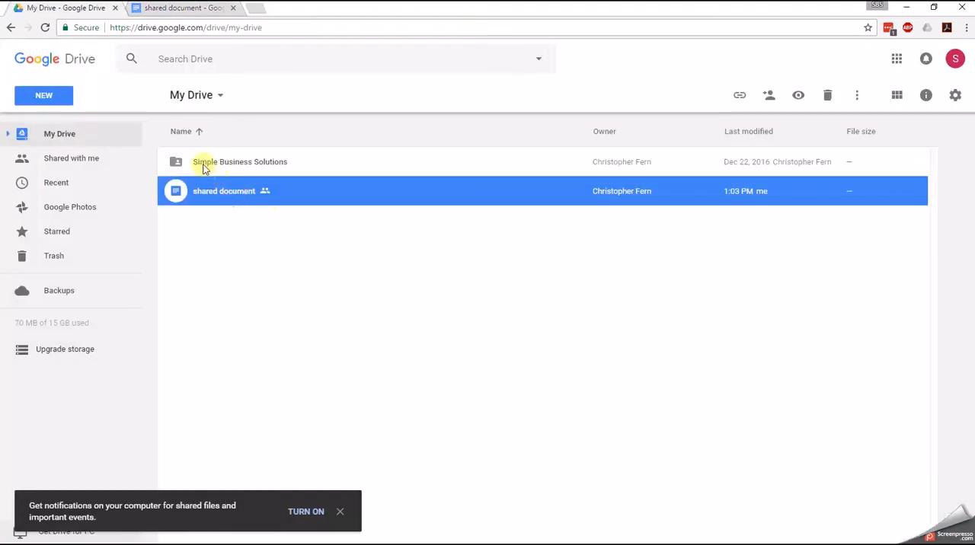
left_click(203, 165)
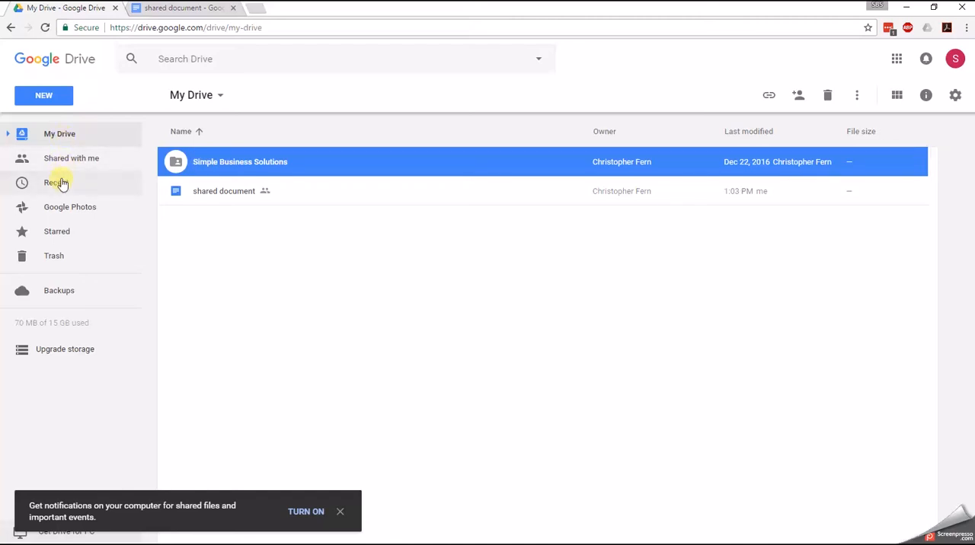
- Open Drive's advanced search options and review the choices for filtering by owner
left_click(194, 61)
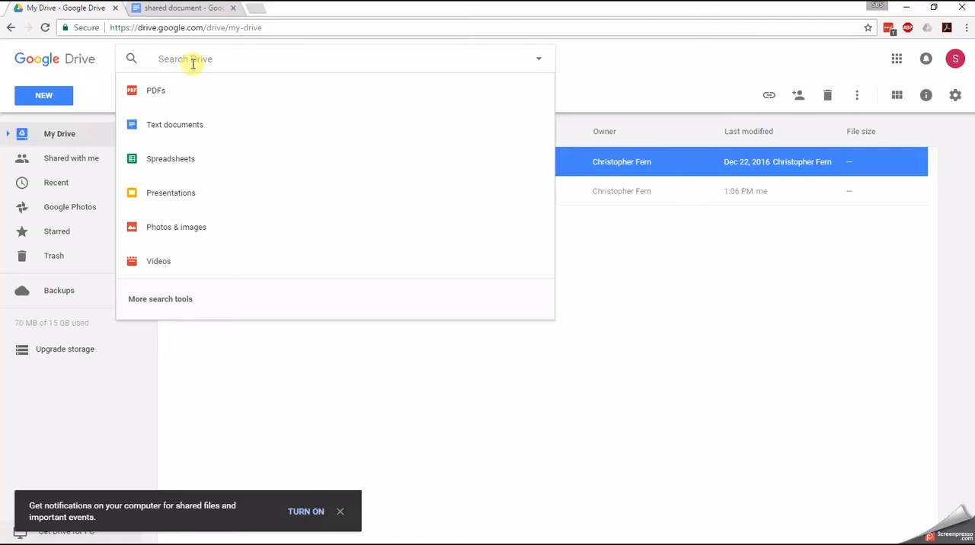
left_click(171, 299)
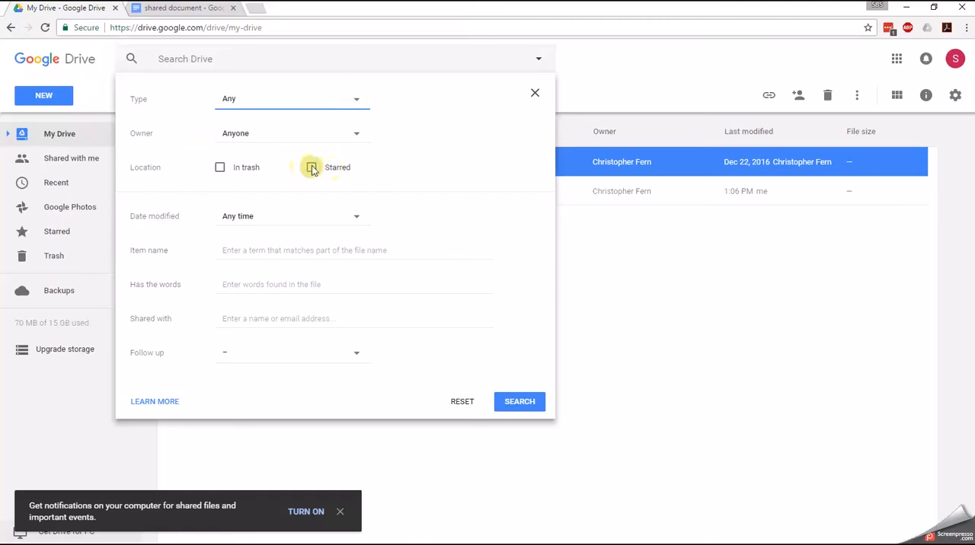
left_click(352, 129)
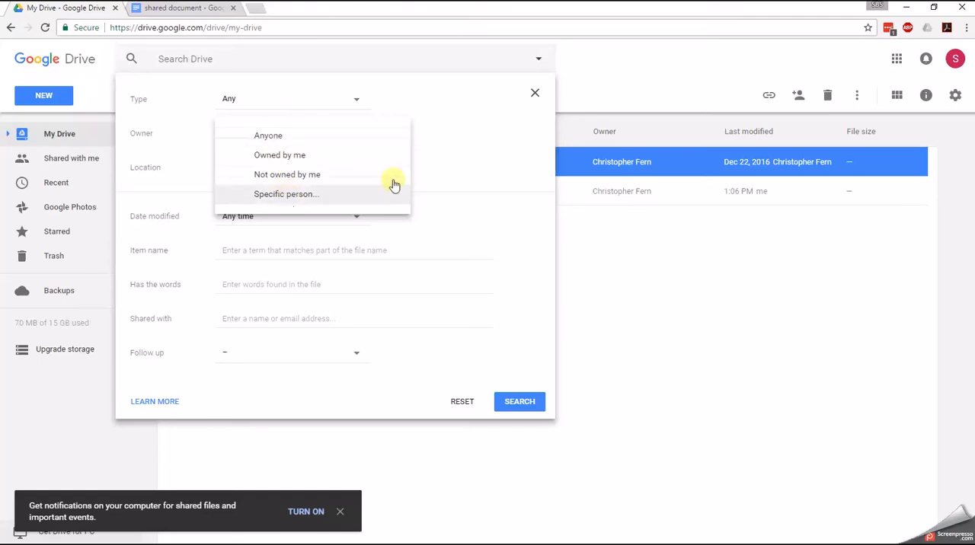
left_click(483, 159)
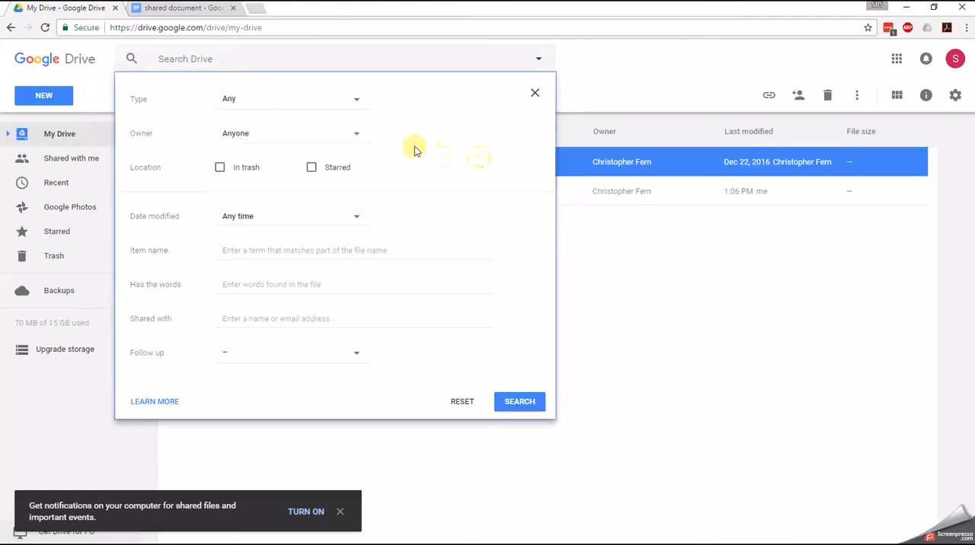
left_click(361, 134)
left_click(522, 159)
- Set the modified-date filter to Custom, review the item name, contained words and shared-with filters, and dismiss the search options
left_click(356, 217)
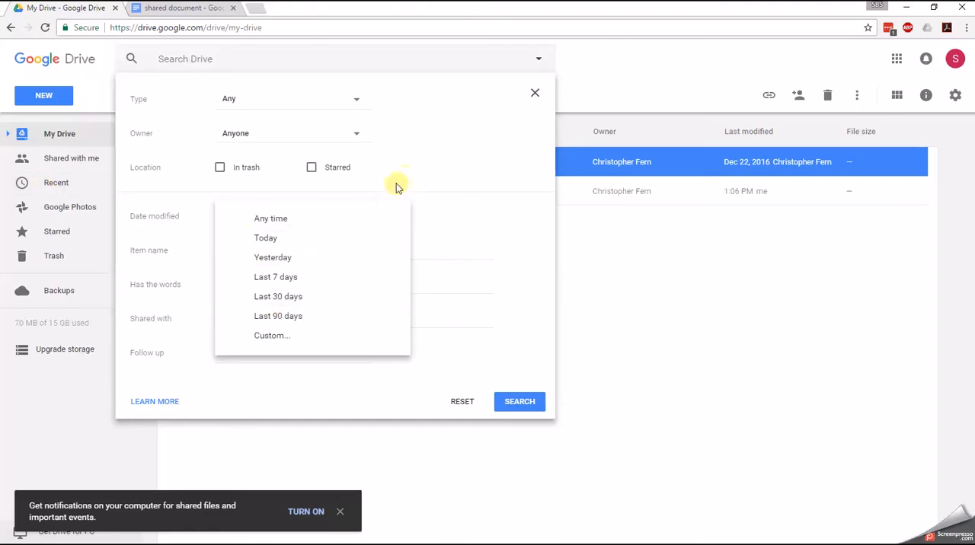
left_click(279, 338)
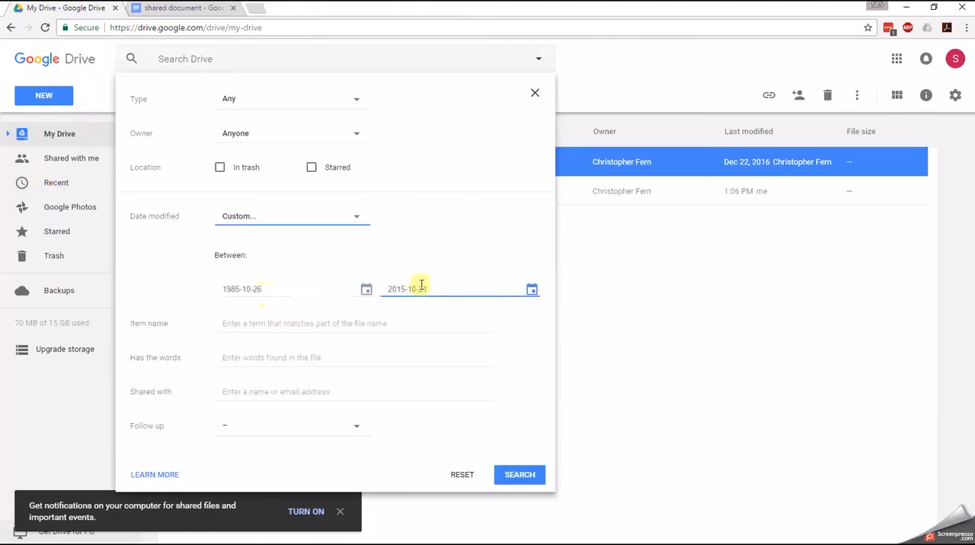
left_click(268, 321)
left_click(266, 359)
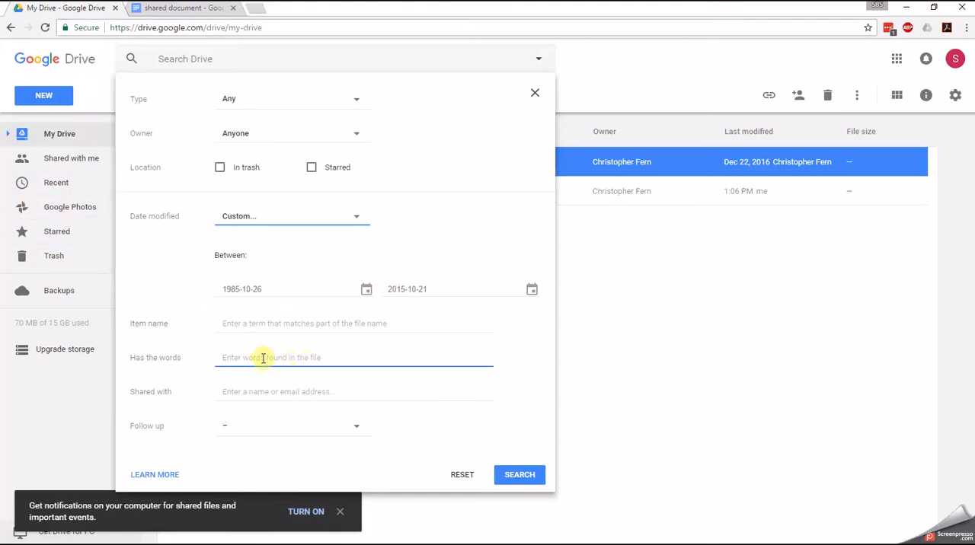
left_click(314, 391)
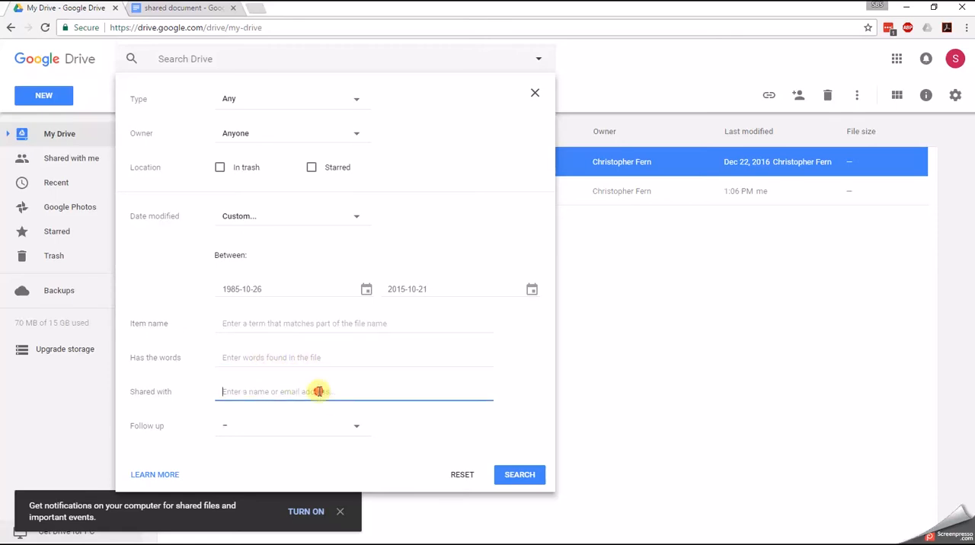
key("shift+Tab")
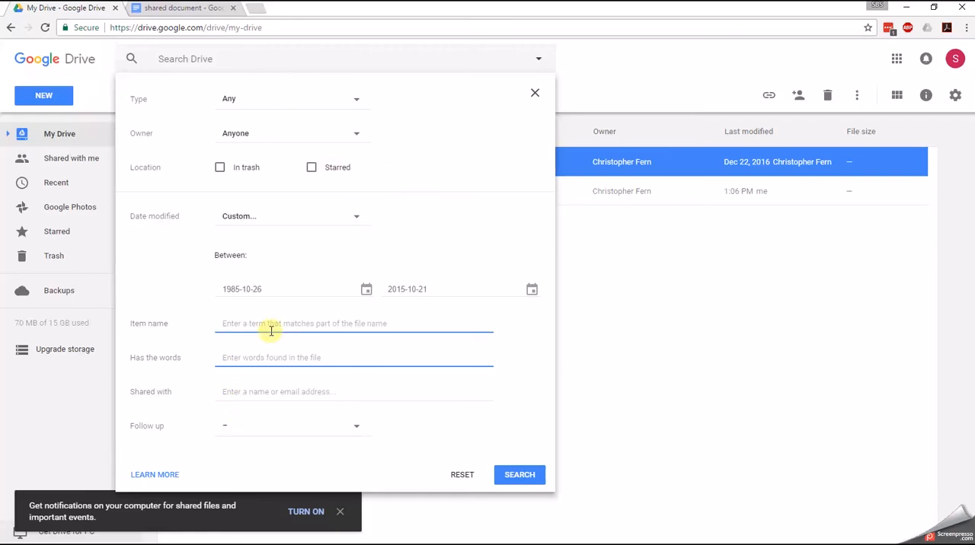
key("Escape")
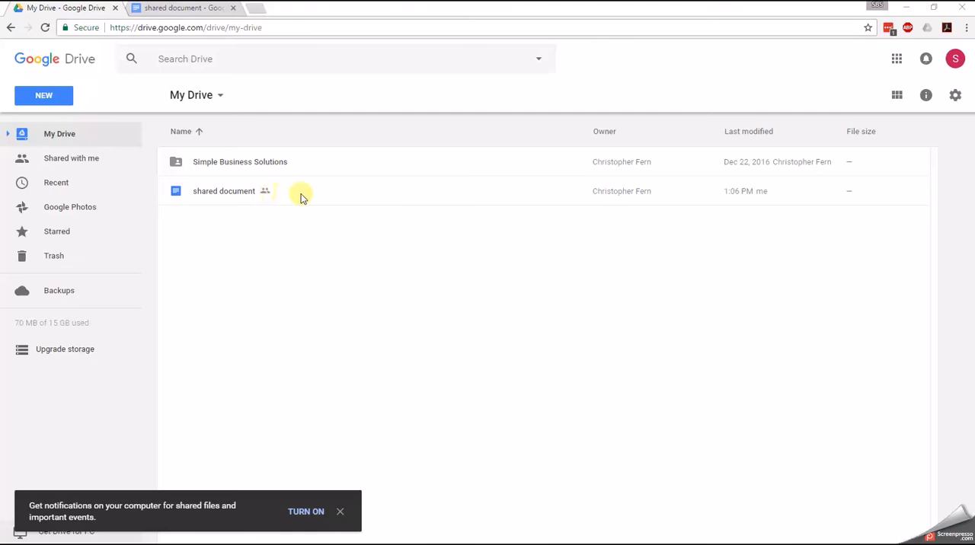
- Browse the recently used Drive files and select the Mission/Vision document
double_click(233, 166)
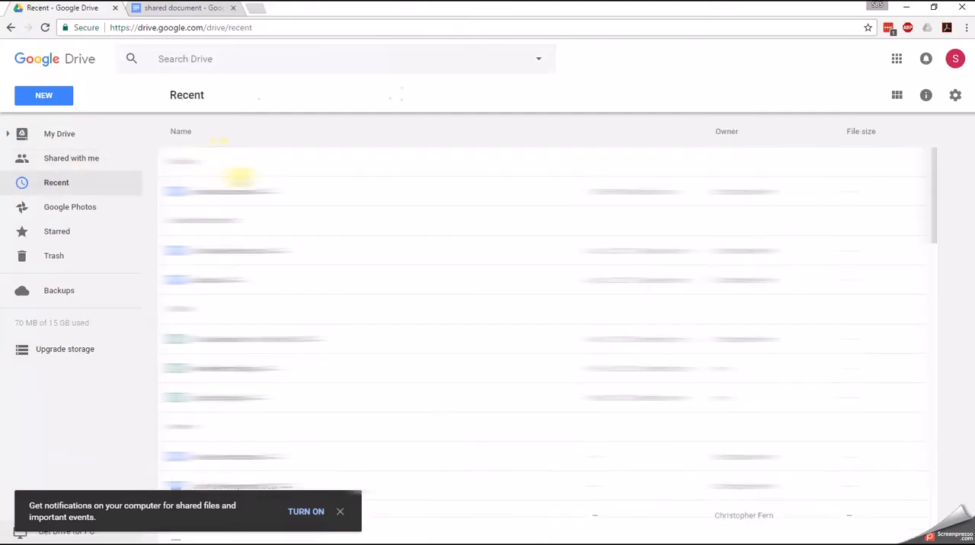
scroll(240, 177, "down", 5)
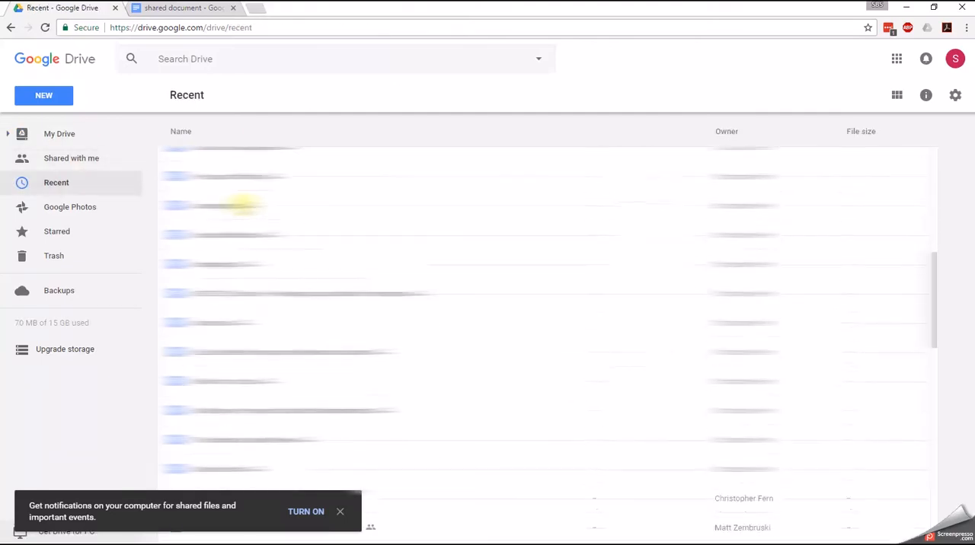
scroll(245, 197, "up", 3)
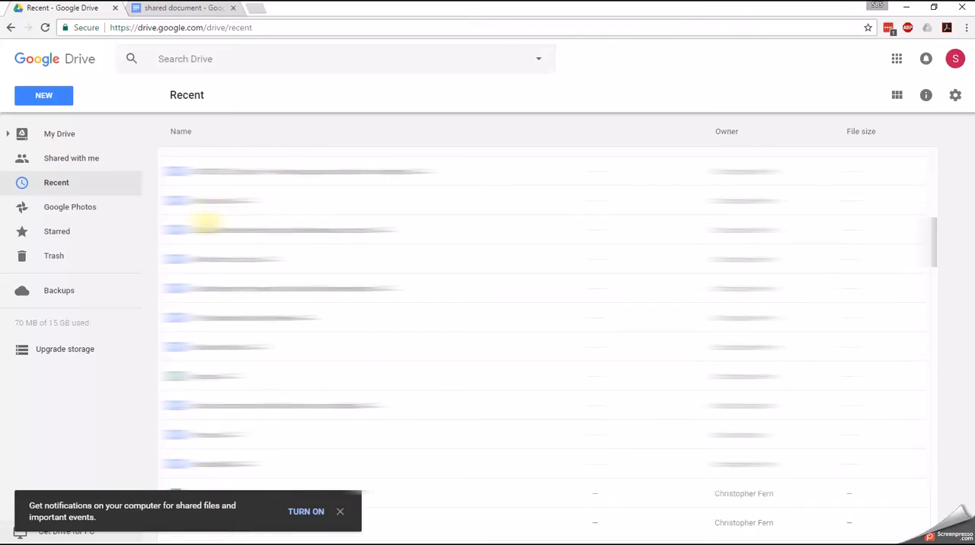
scroll(206, 222, "down", 2)
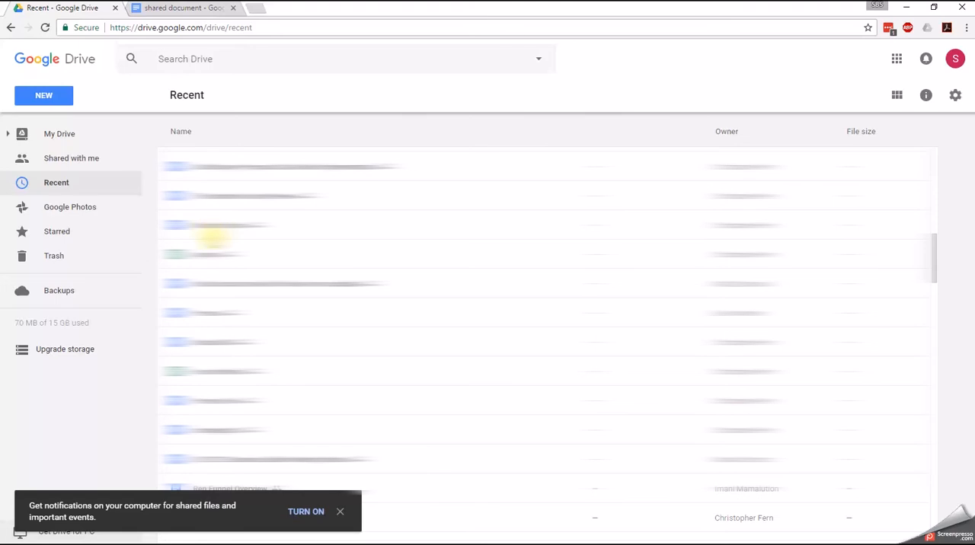
left_click(226, 227)
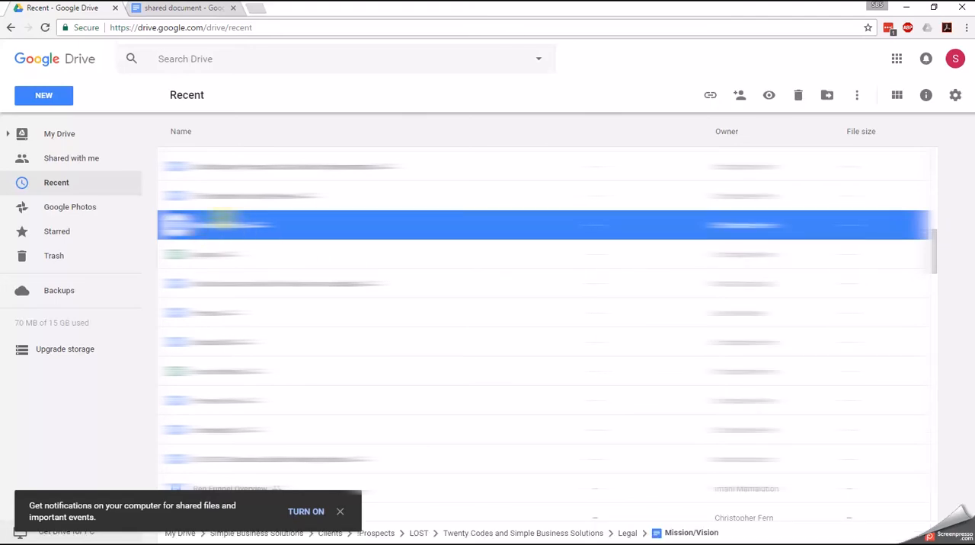
- Show the activity and details of the Mission/Vision document, and open its containing Legal folder from the details
left_click(925, 99)
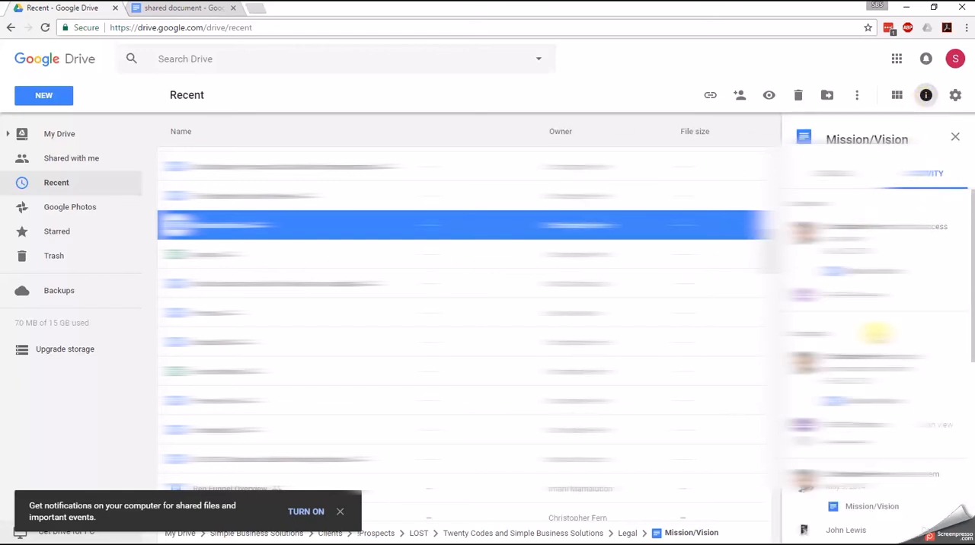
left_click(847, 173)
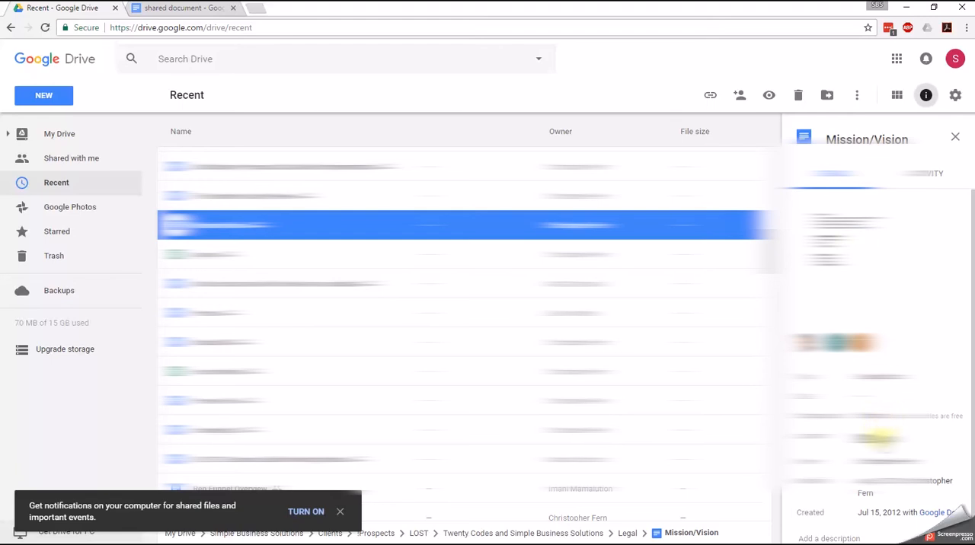
left_click(883, 438)
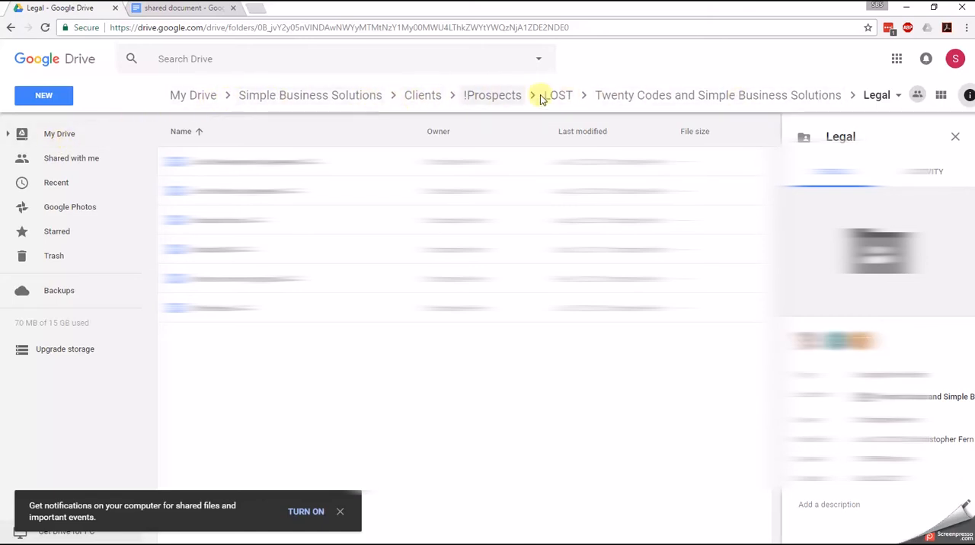
- Return to My Drive, browse the Simple Business Solutions folder and its Clients subfolder, and go back to My Drive
left_click(26, 135)
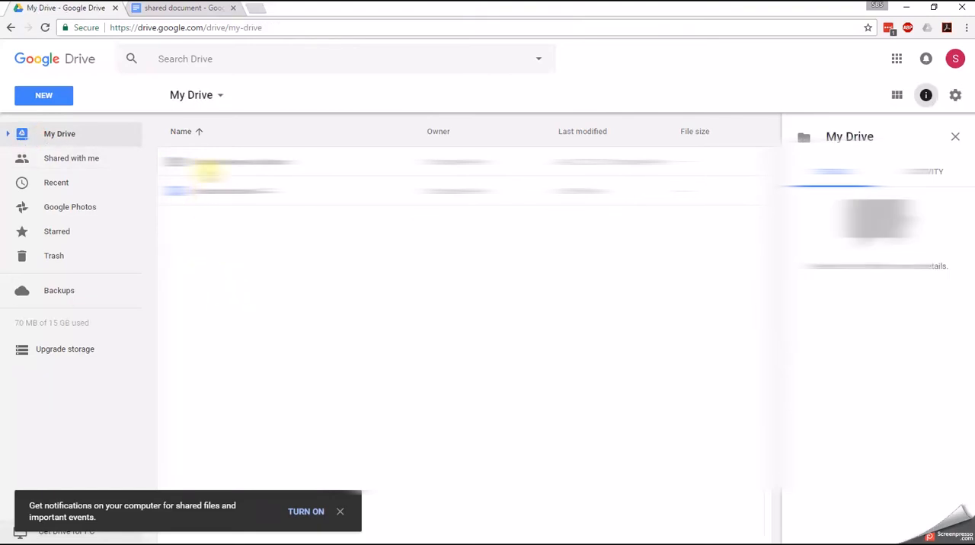
left_click(211, 161)
double_click(212, 161)
left_click(211, 190)
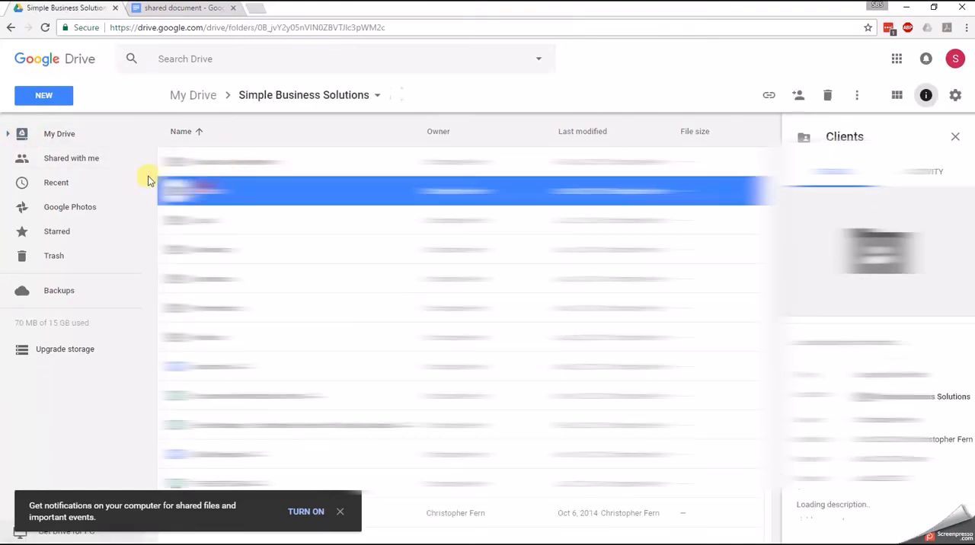
double_click(211, 190)
left_click(61, 134)
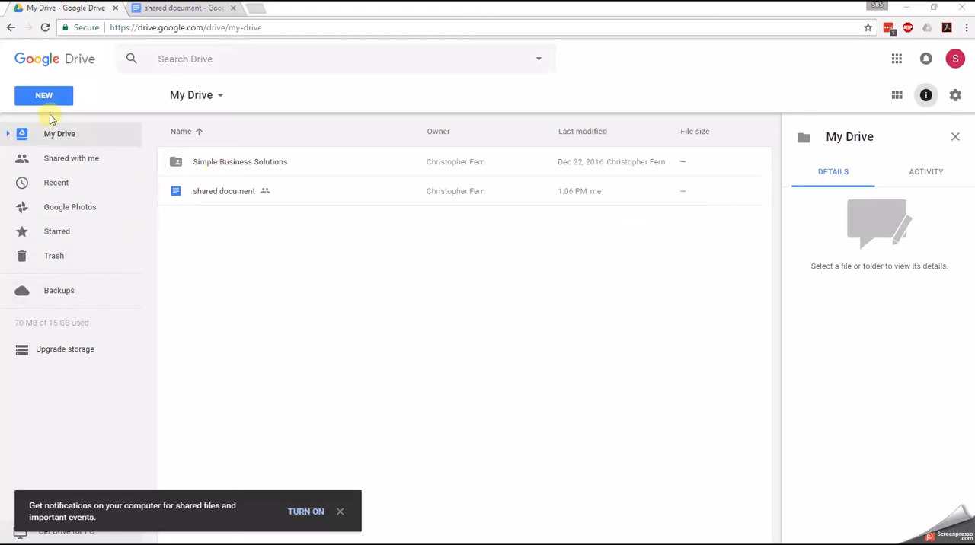
- Create a folder named "test folder" in My Drive and open it
left_click(30, 99)
left_click(80, 129)
type("test folder")
key("Return")
left_click(205, 191)
- Create a new Google Docs document inside the test folder and name it "this file"
left_click(59, 98)
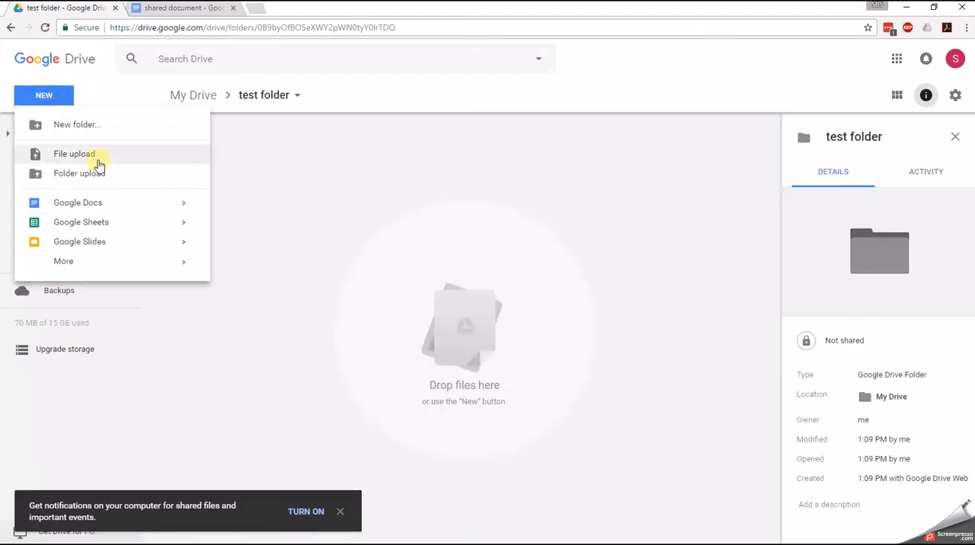
left_click(83, 200)
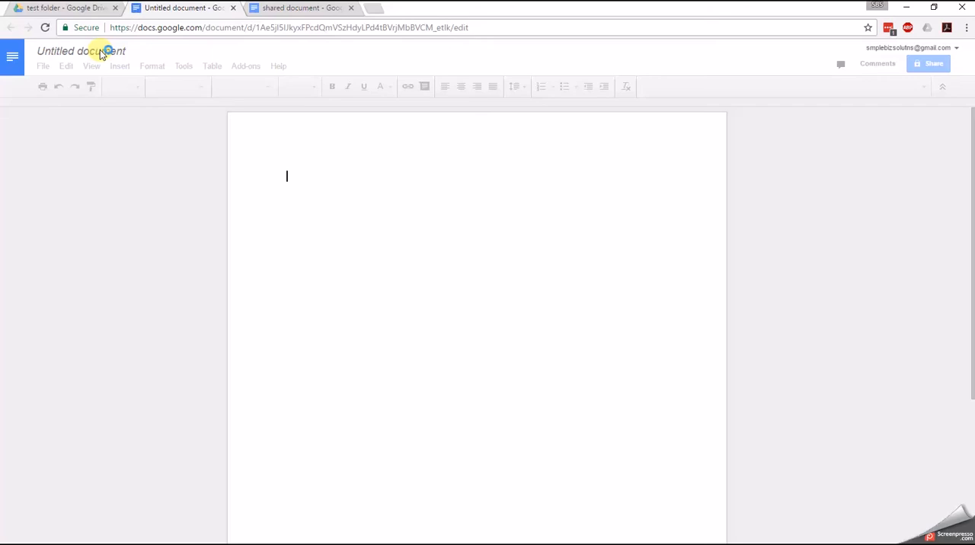
left_click(100, 50)
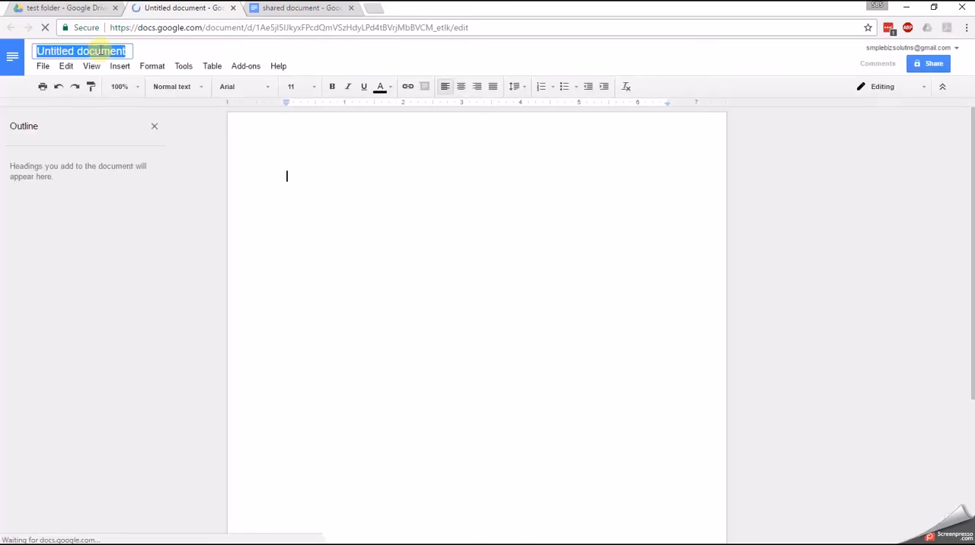
type("this file")
key("Return")
- Return to the test folder in Google Drive and select the new document to show its details
left_click(63, 9)
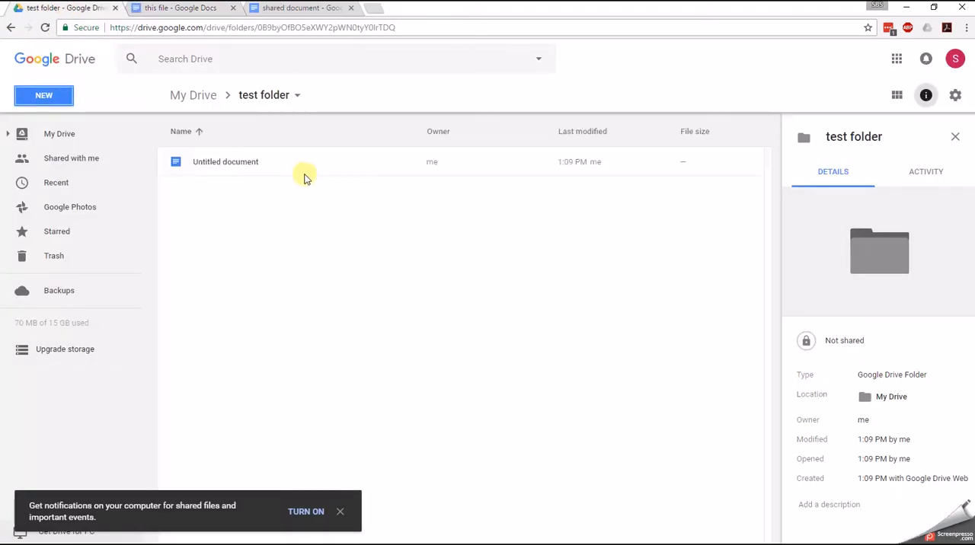
left_click(248, 162)
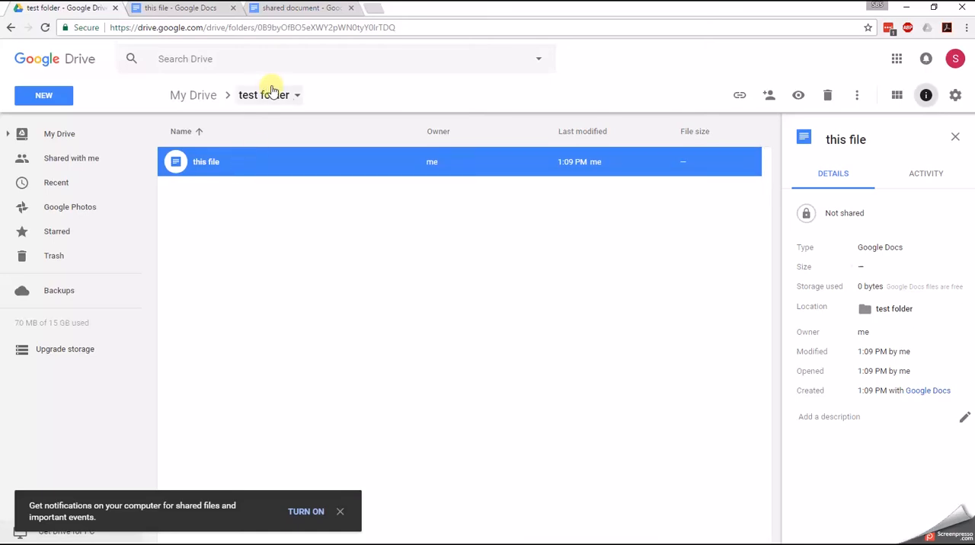
- Open the advanced sharing settings of the test folder, turn off notifications, and add a suggested contact as an invitee
left_click(298, 96)
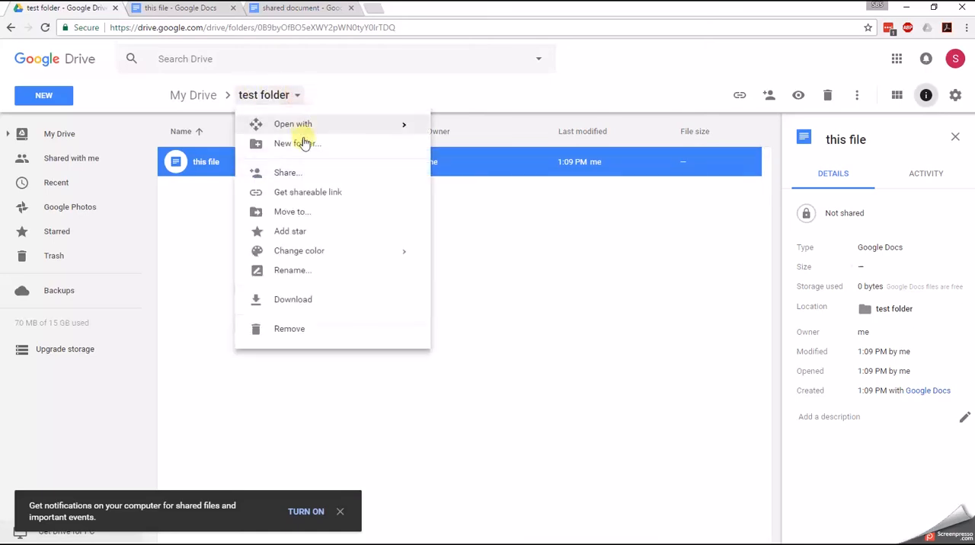
left_click(300, 170)
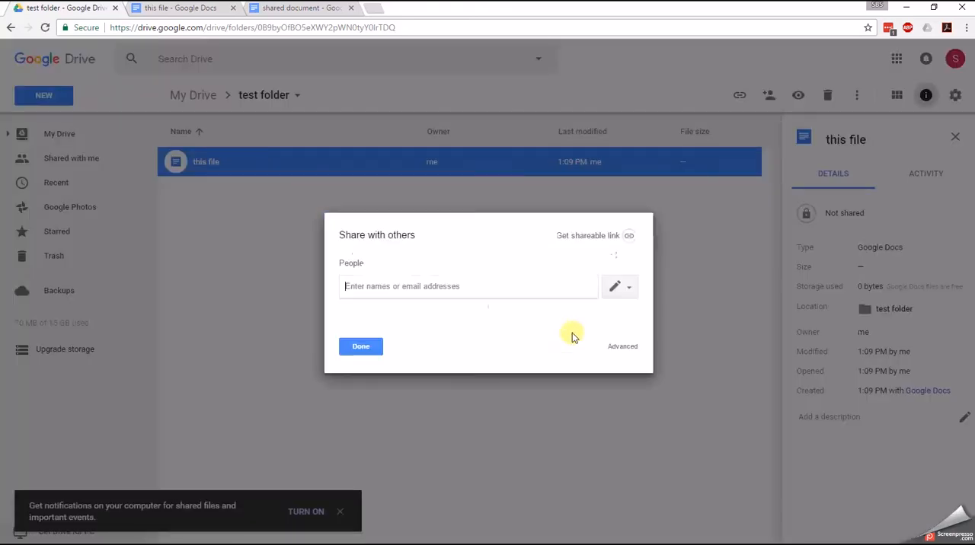
left_click(621, 349)
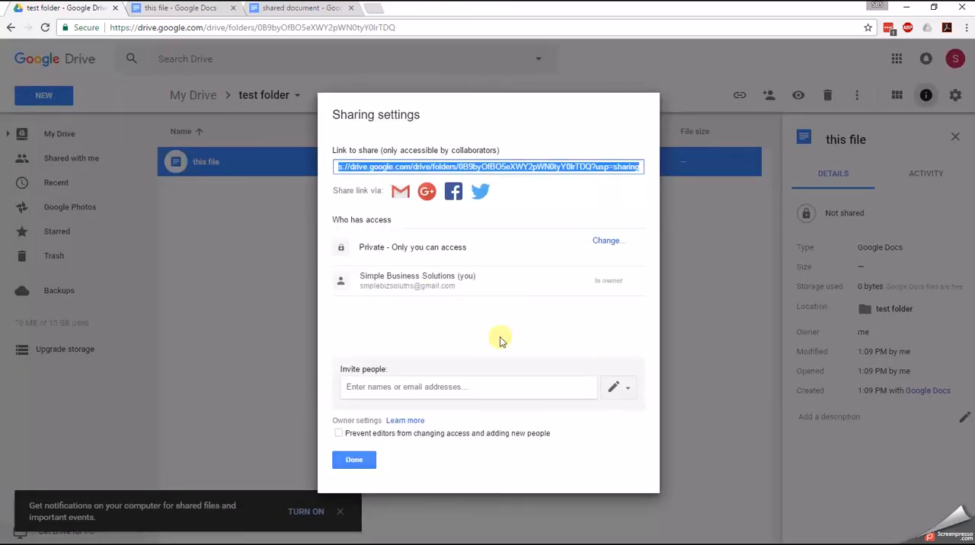
left_click(454, 387)
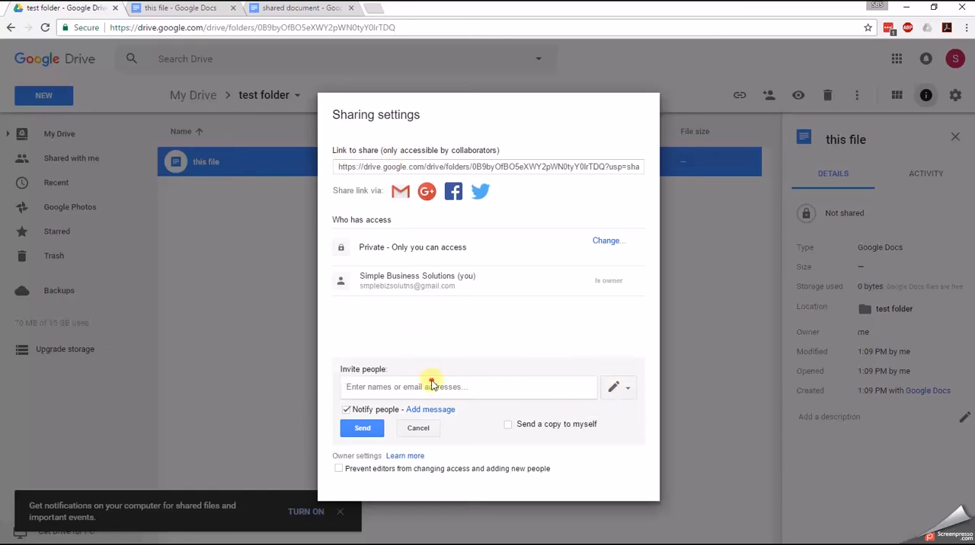
left_click(378, 411)
left_click(402, 390)
type("clie")
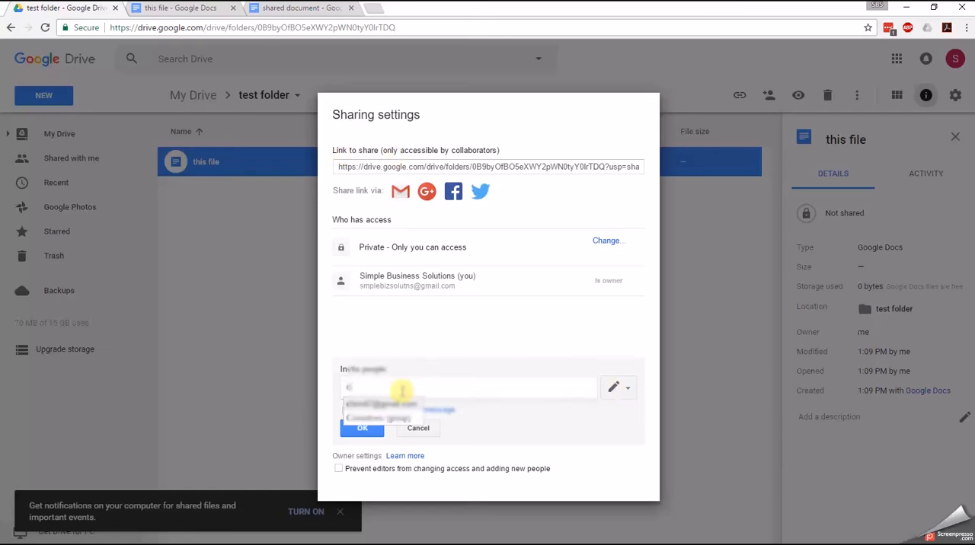
left_click(390, 406)
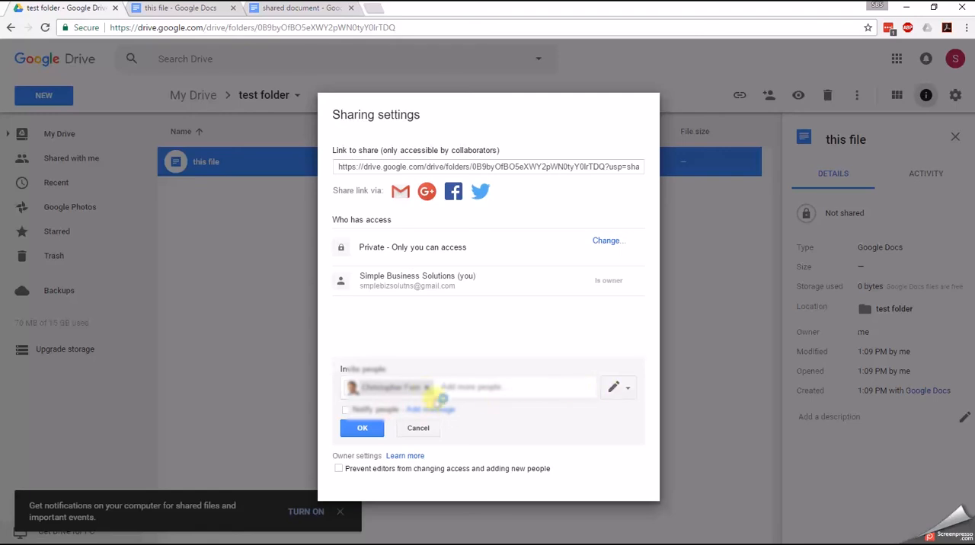
- Remove the contact from the invitation, cancel it, and close the sharing settings
left_click(427, 389)
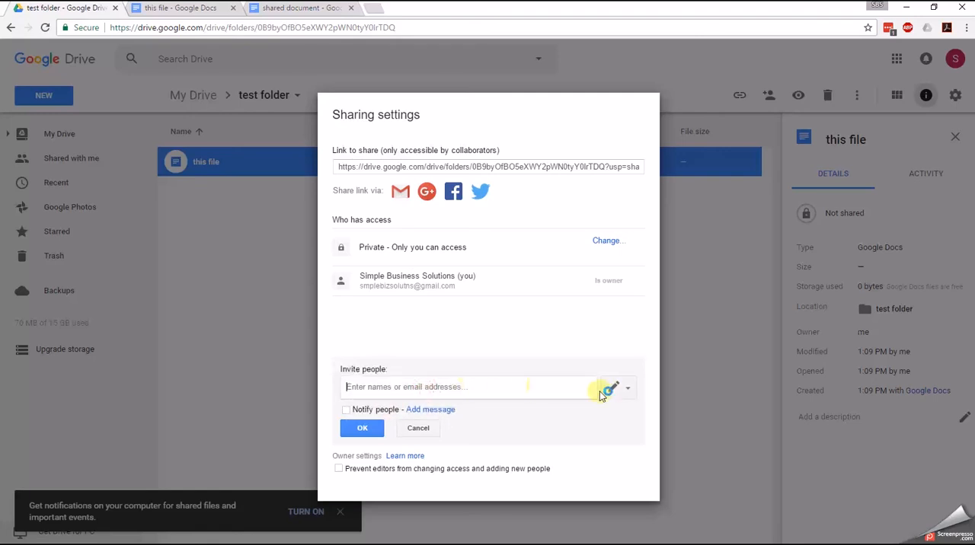
left_click(418, 428)
left_click(355, 460)
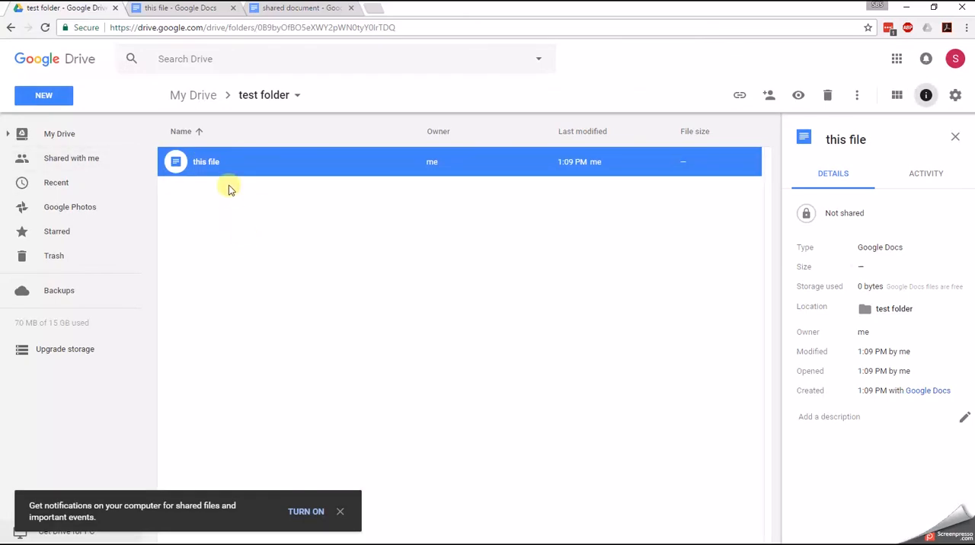
- Return to My Drive, select the Simple Business Solutions folder to show its details, and reopen the test folder
left_click(191, 94)
left_click(177, 168)
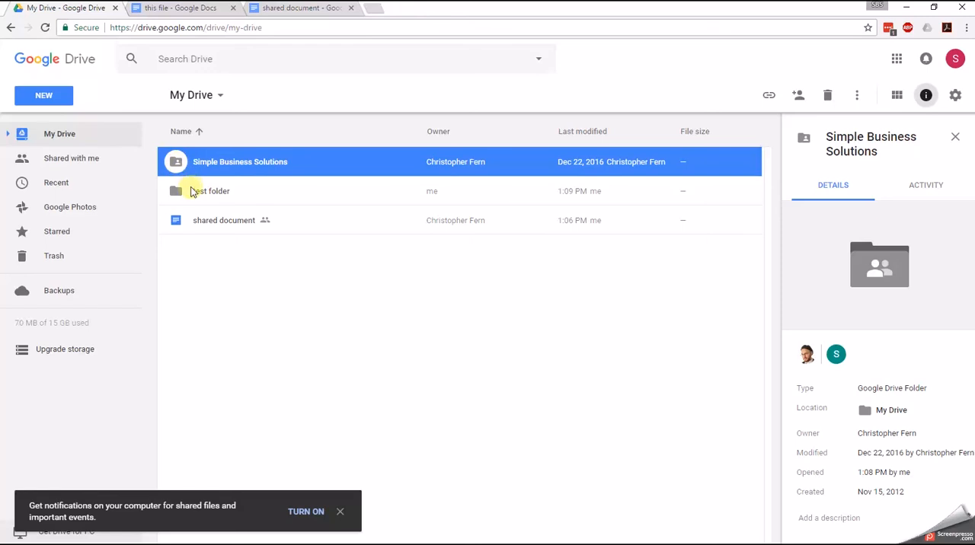
double_click(191, 191)
- Open the test folder's advanced sharing settings and start an invitation with people notifications turned off
left_click(257, 101)
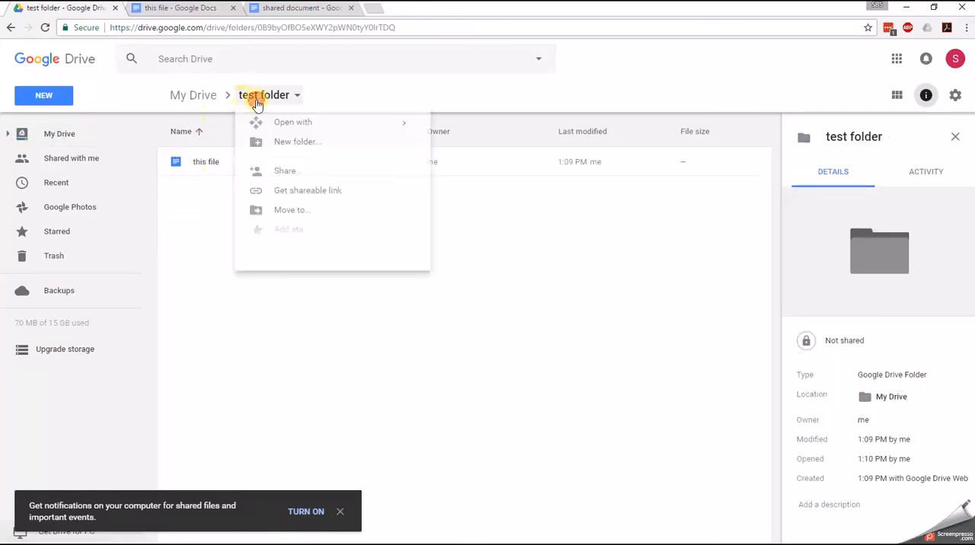
left_click(284, 174)
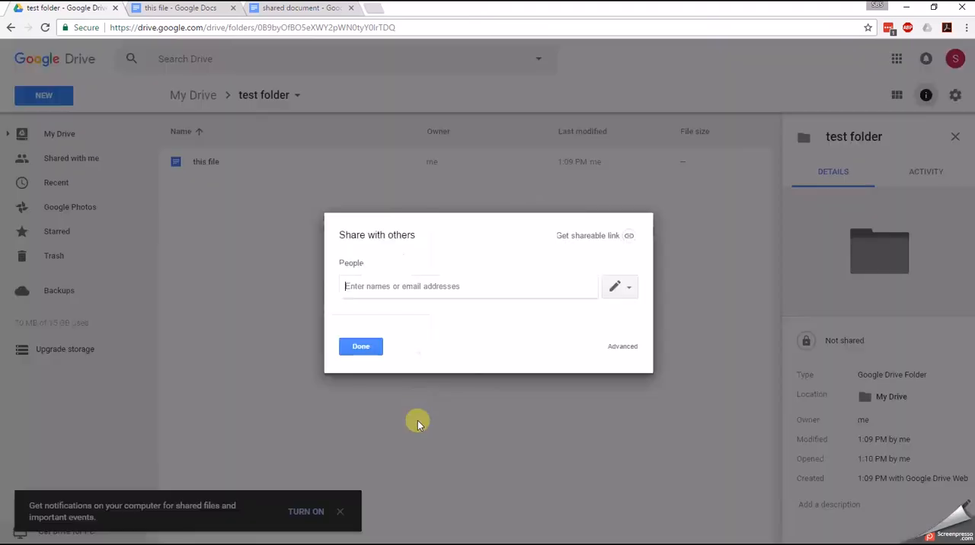
left_click(640, 351)
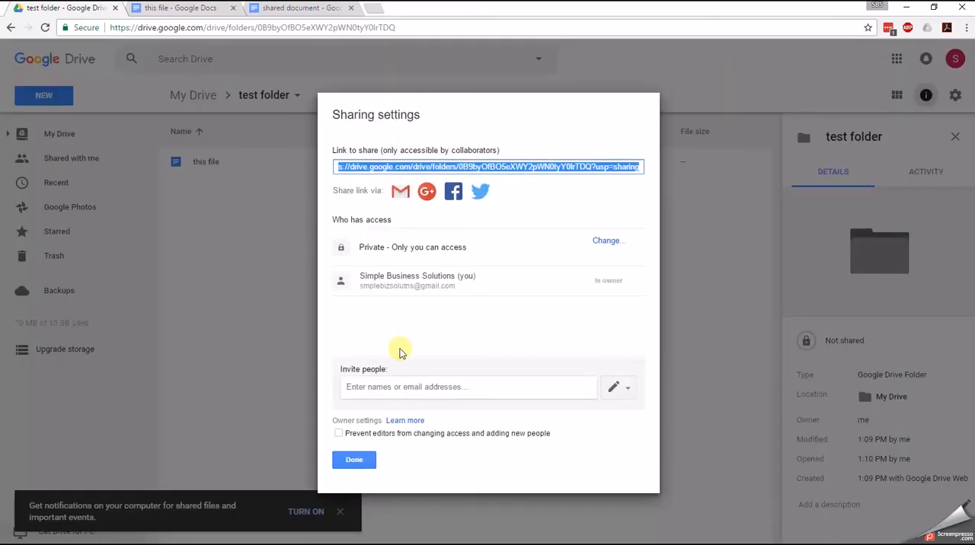
left_click(387, 386)
left_click(372, 410)
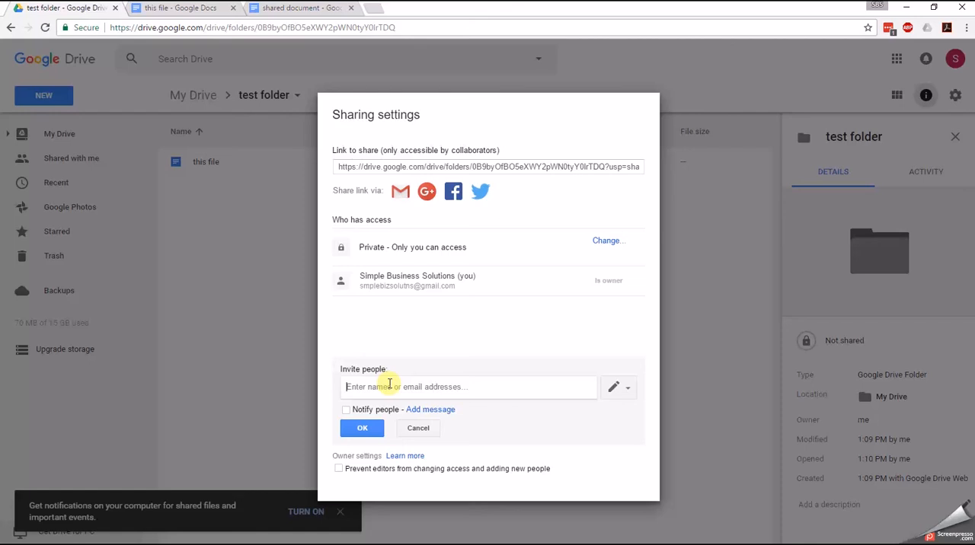
- Open Google Groups in a new browser tab at groups.google and start creating a new group
key("ctrl+t")
type("groups.")
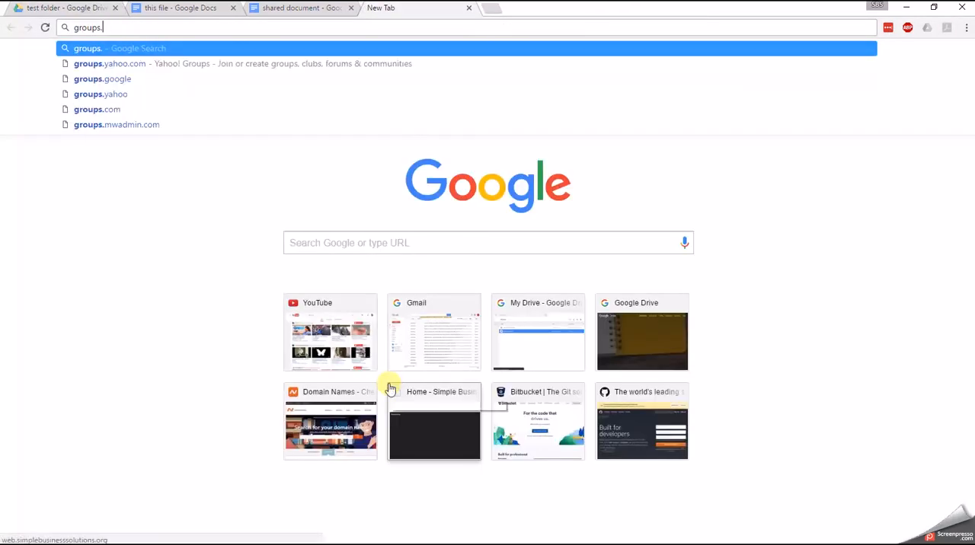
type("google.c")
key("Return")
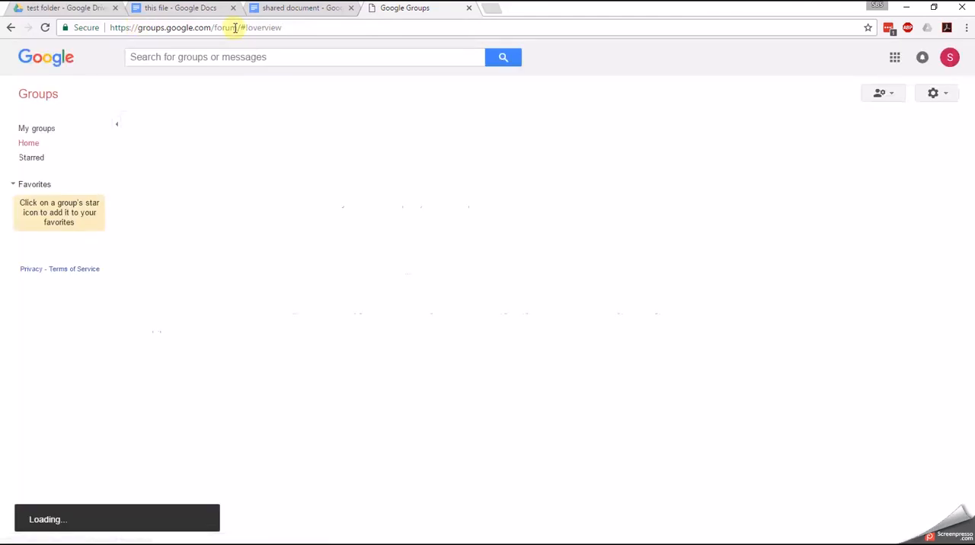
left_click(157, 99)
left_click(297, 220)
- Fill in the new group's email address, using hyphens instead of spaces and ending with a suffix
left_click(296, 170)
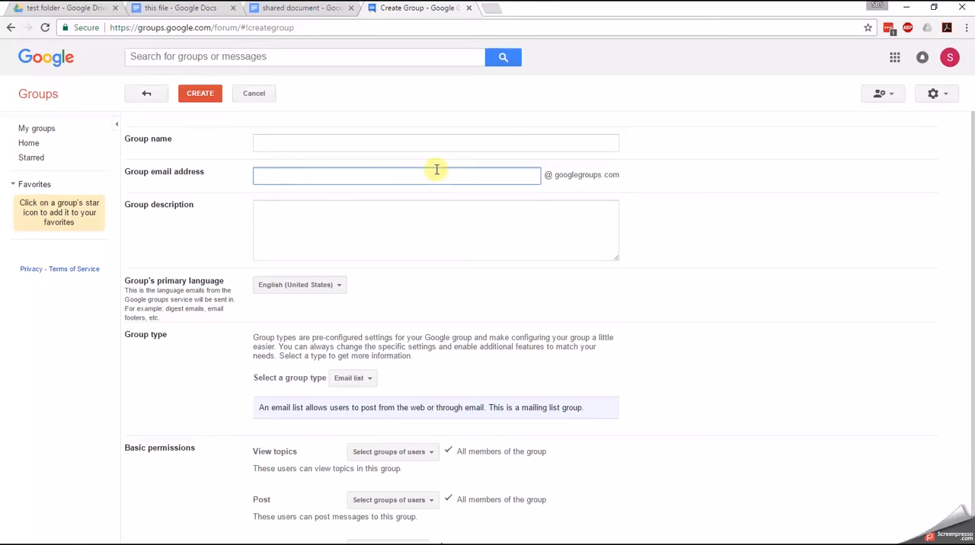
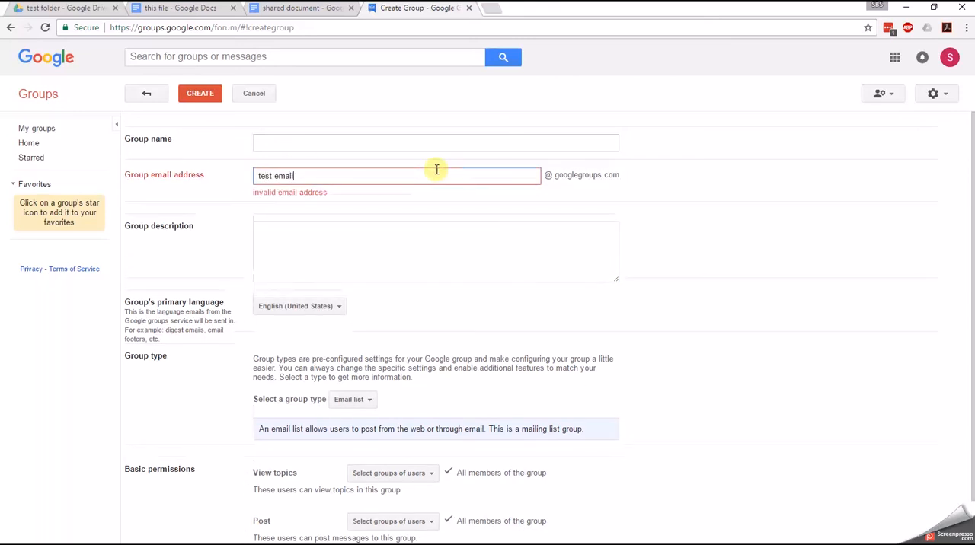
key("Left")
key("Left")
key("Left")
key("Left")
key("Left")
key("BackSpace")
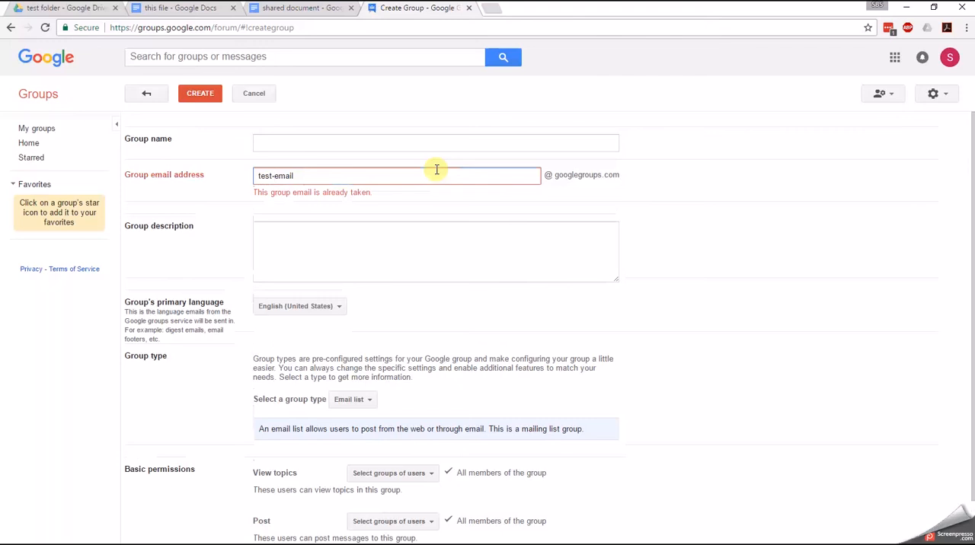
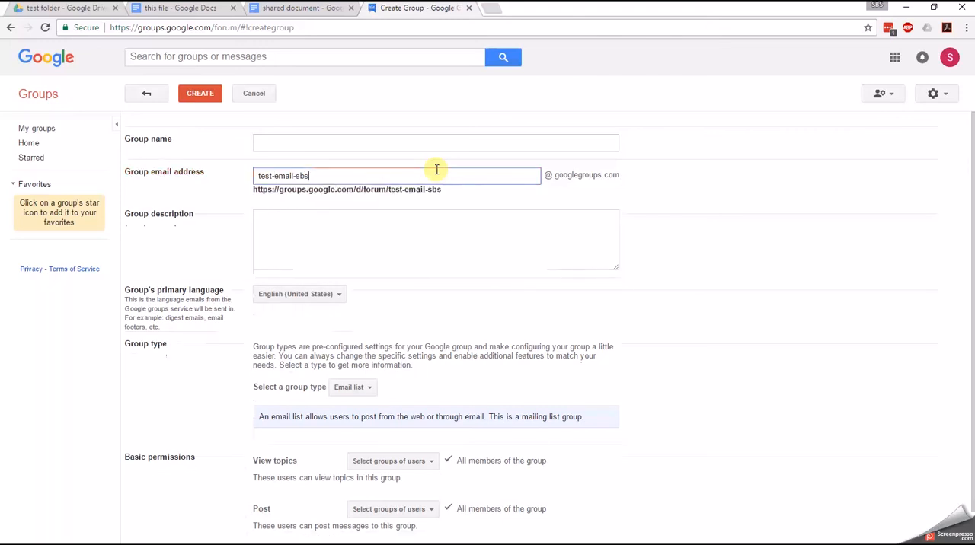
- Name the group "test group", create it as an email list, complete the robot check, and dismiss the creation message
left_click(327, 142)
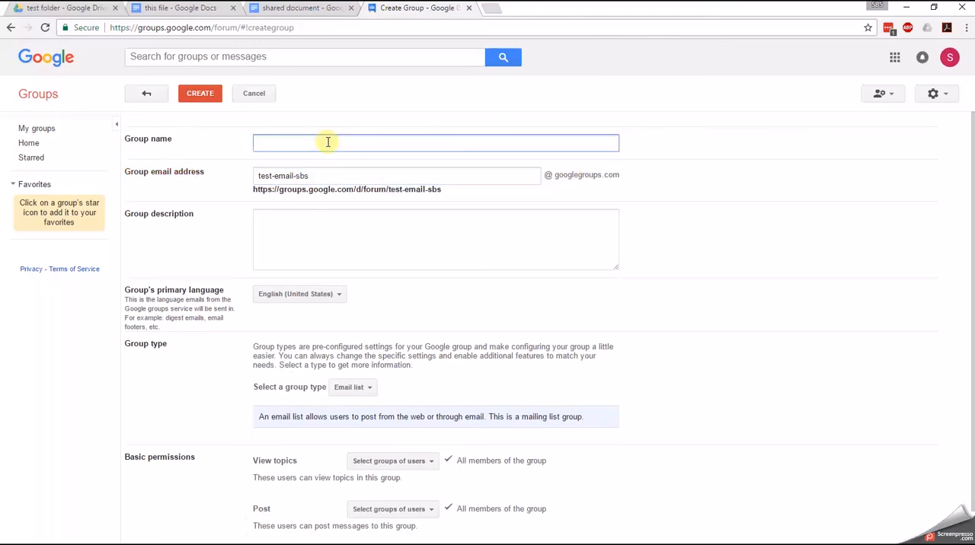
scroll(320, 183, "down", 1)
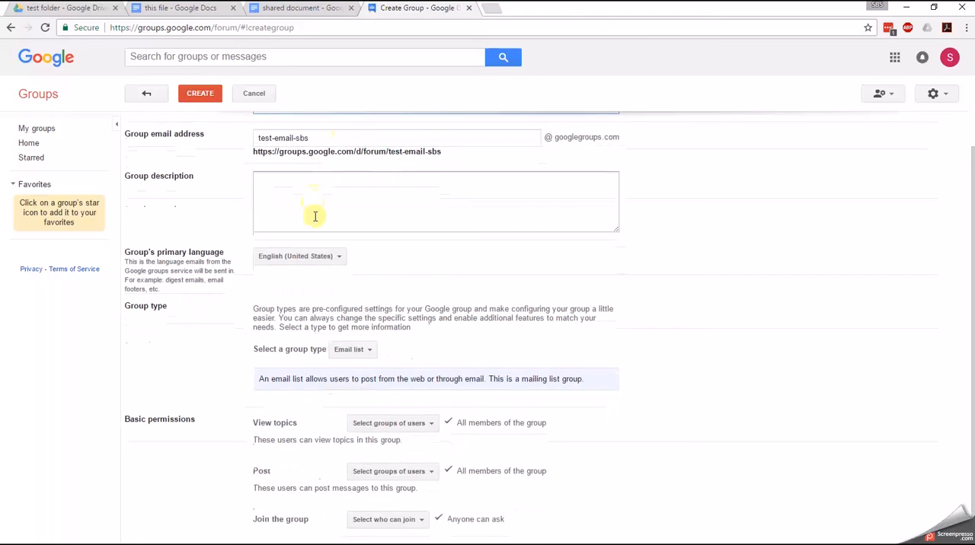
left_click(200, 94)
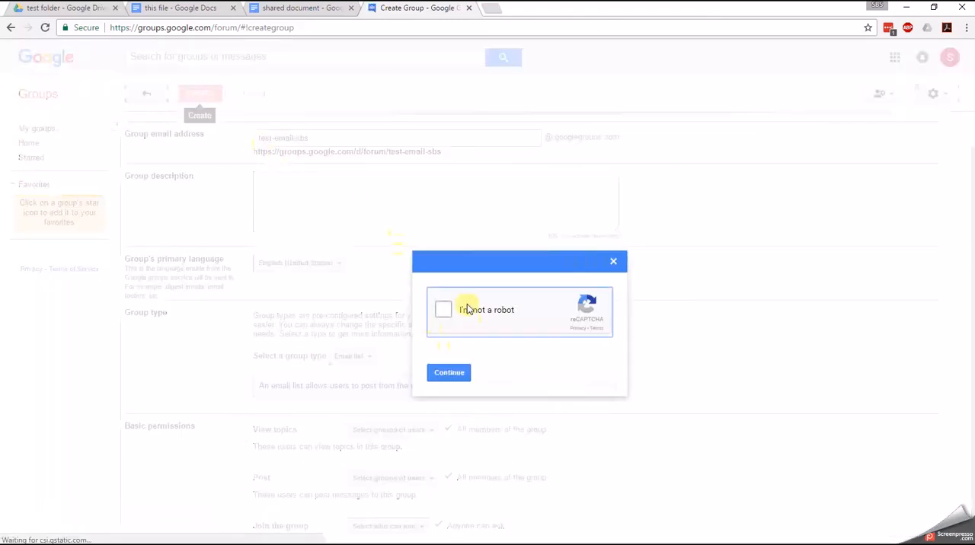
left_click(446, 310)
left_click(451, 373)
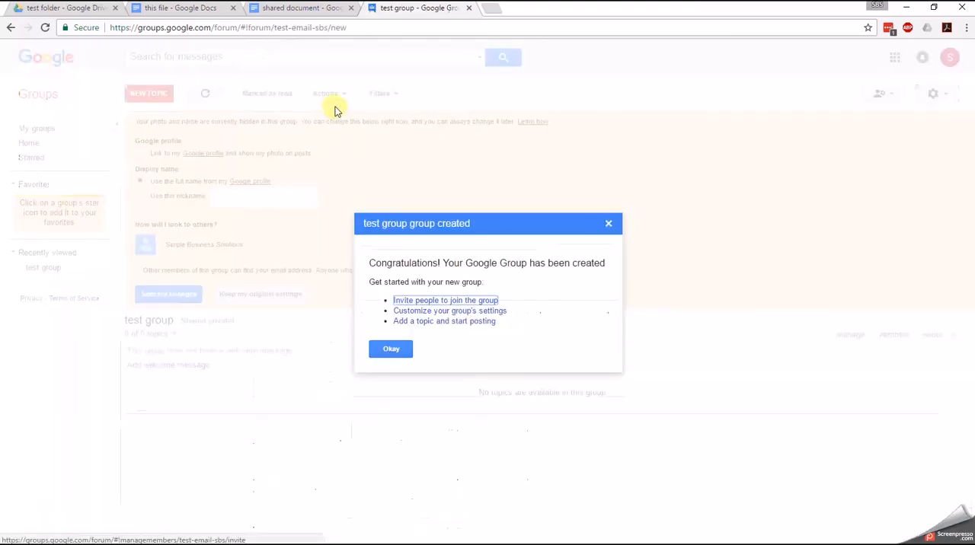
left_click(393, 351)
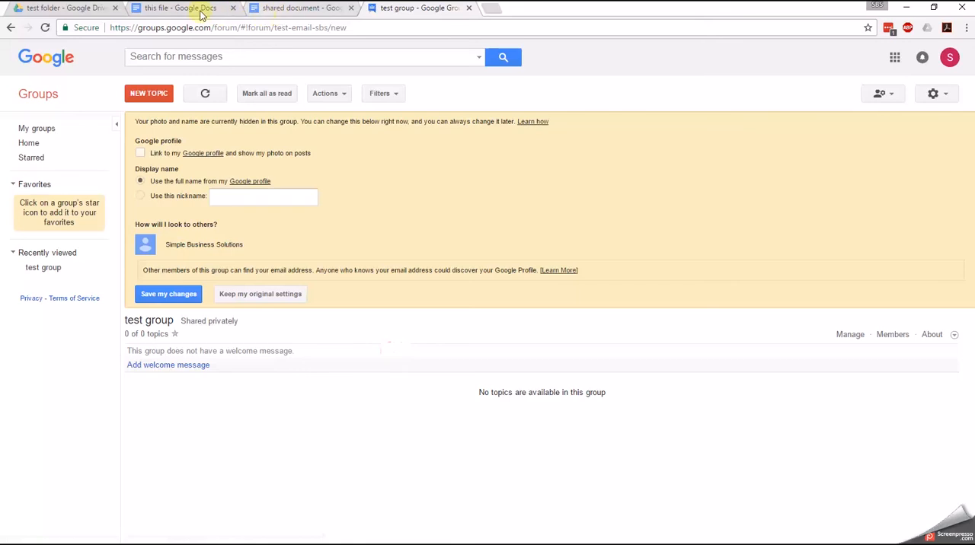
- Switch back to the test folder's sharing settings in Google Drive and add the new group's email address as an invitee
left_click(68, 7)
left_click(409, 390)
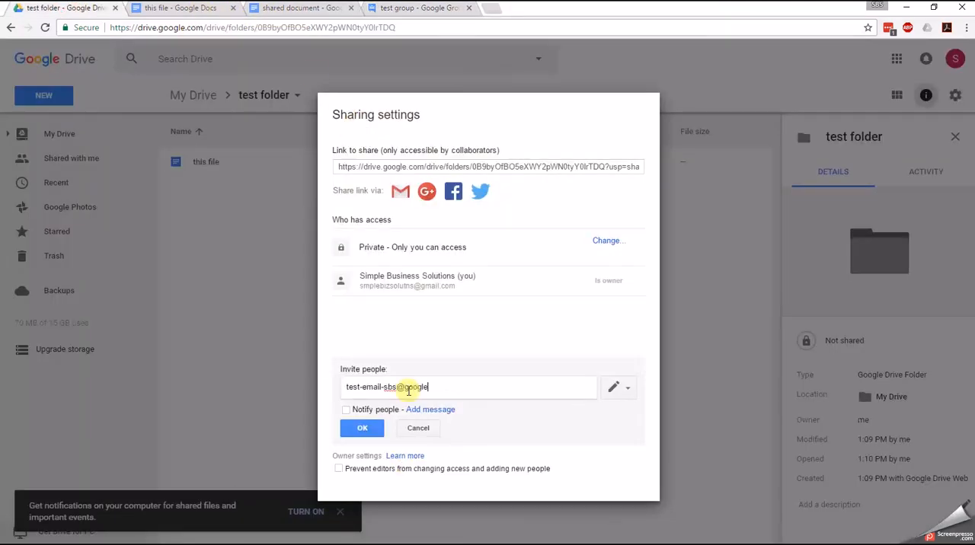
key("Return")
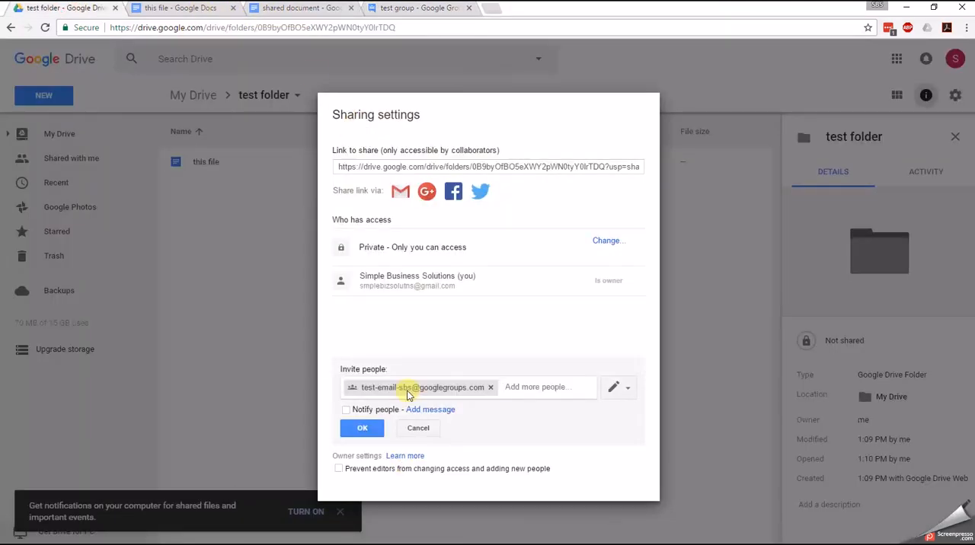
- Try to share the test folder with the group without sending a notification, then cancel the invitation
left_click(362, 429)
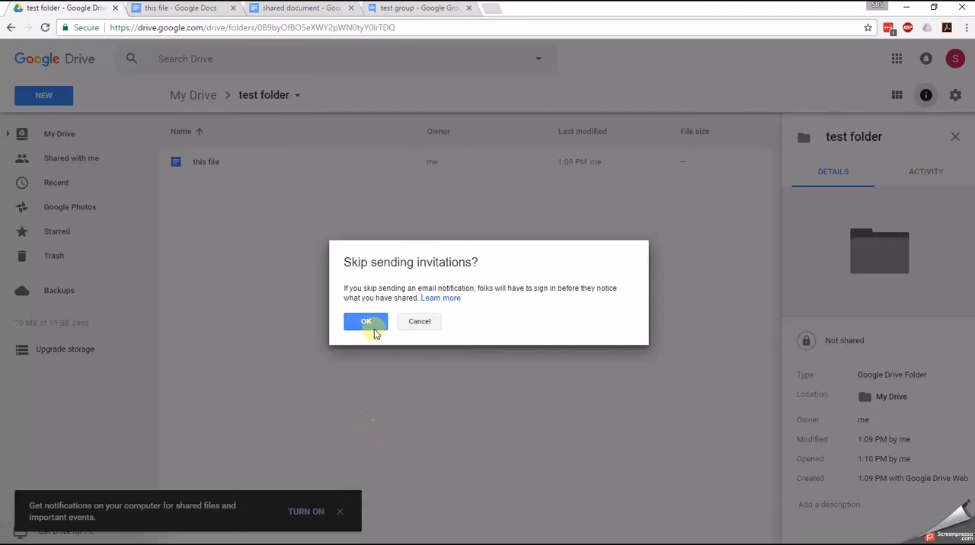
left_click(419, 321)
left_click(418, 425)
- Switch to the test group page in Google Groups, then to the shared document in Google Docs
left_click(381, 13)
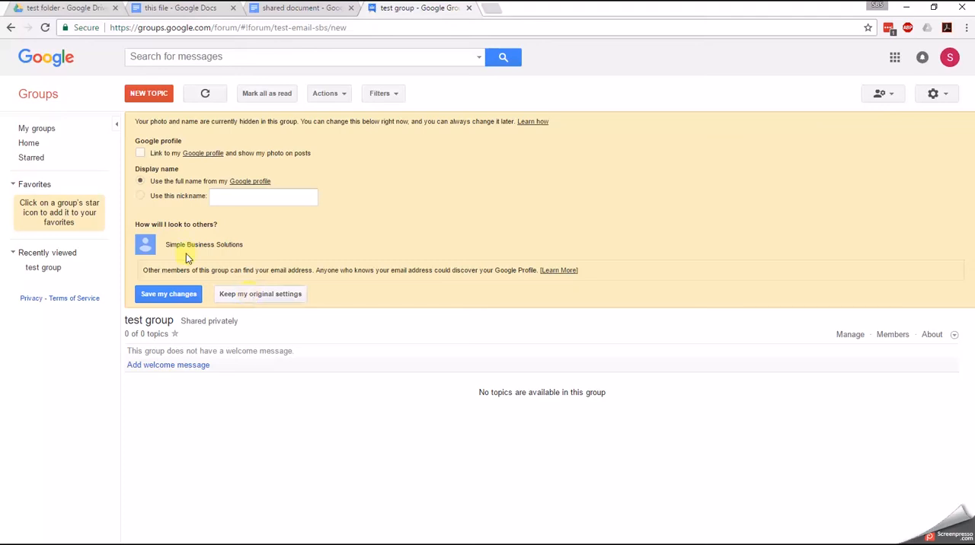
key("ctrl+shift+Tab")
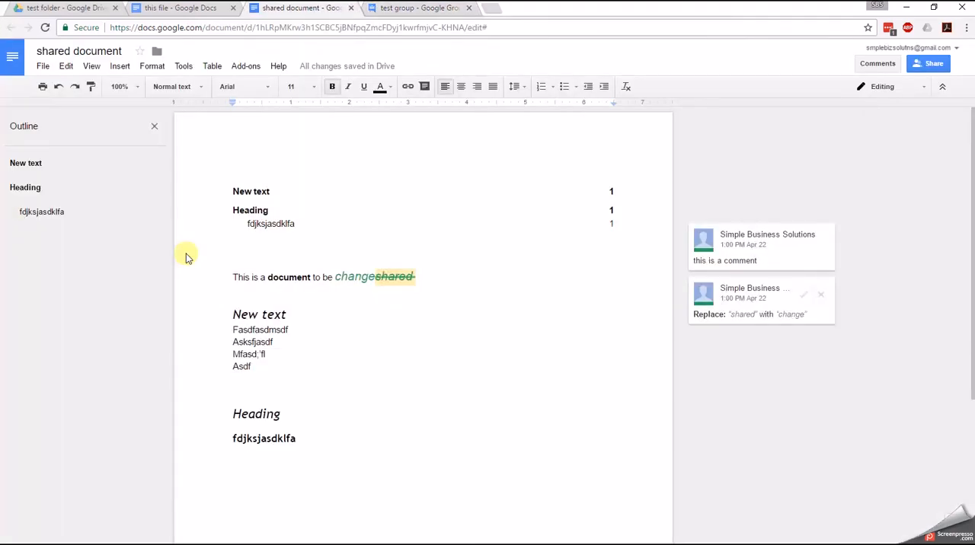